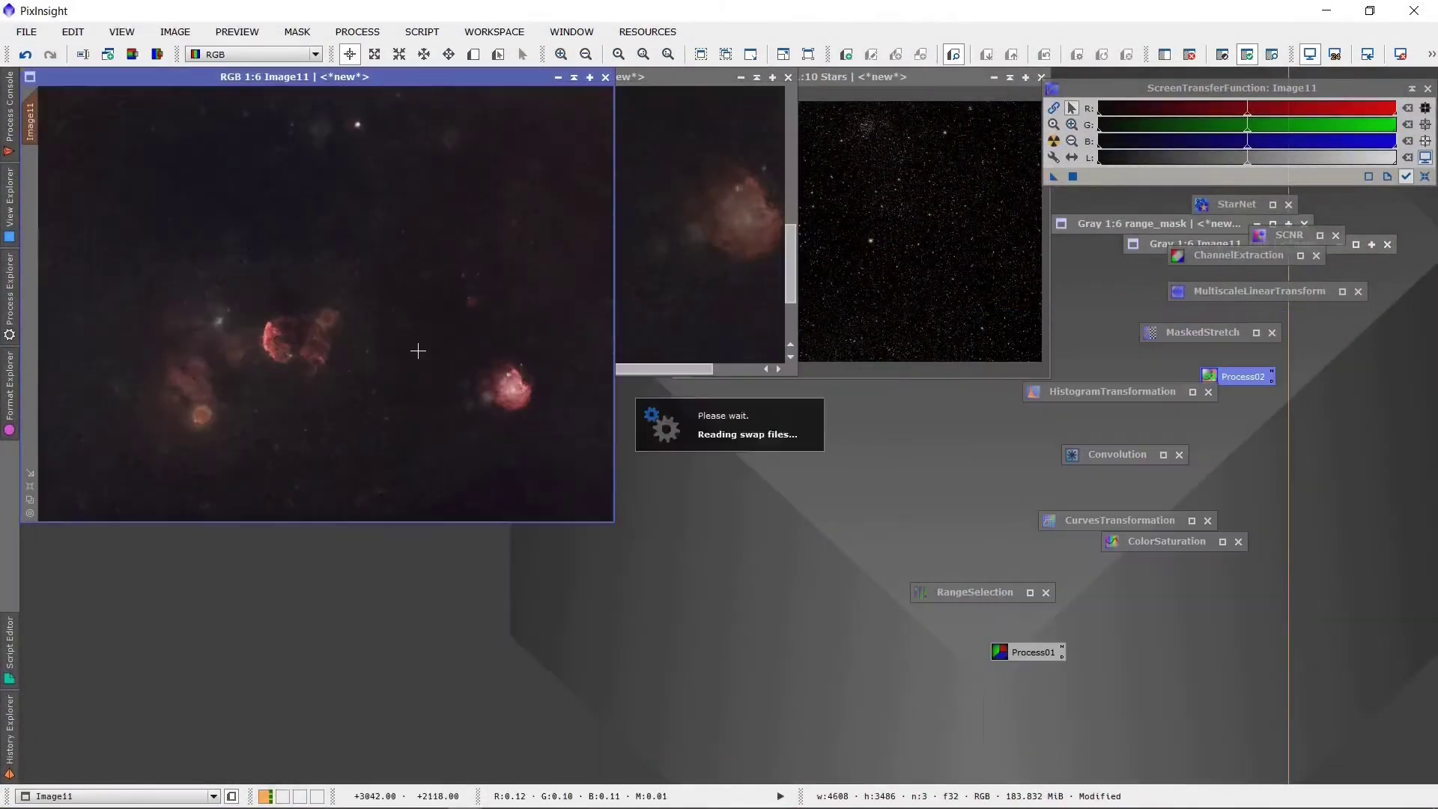
- Open QuickProcess.tif, the 4656×3522 32-bit Triangulum galaxy image, in GIMP
{"action": "left_click", "coordinate": [934, 685]}
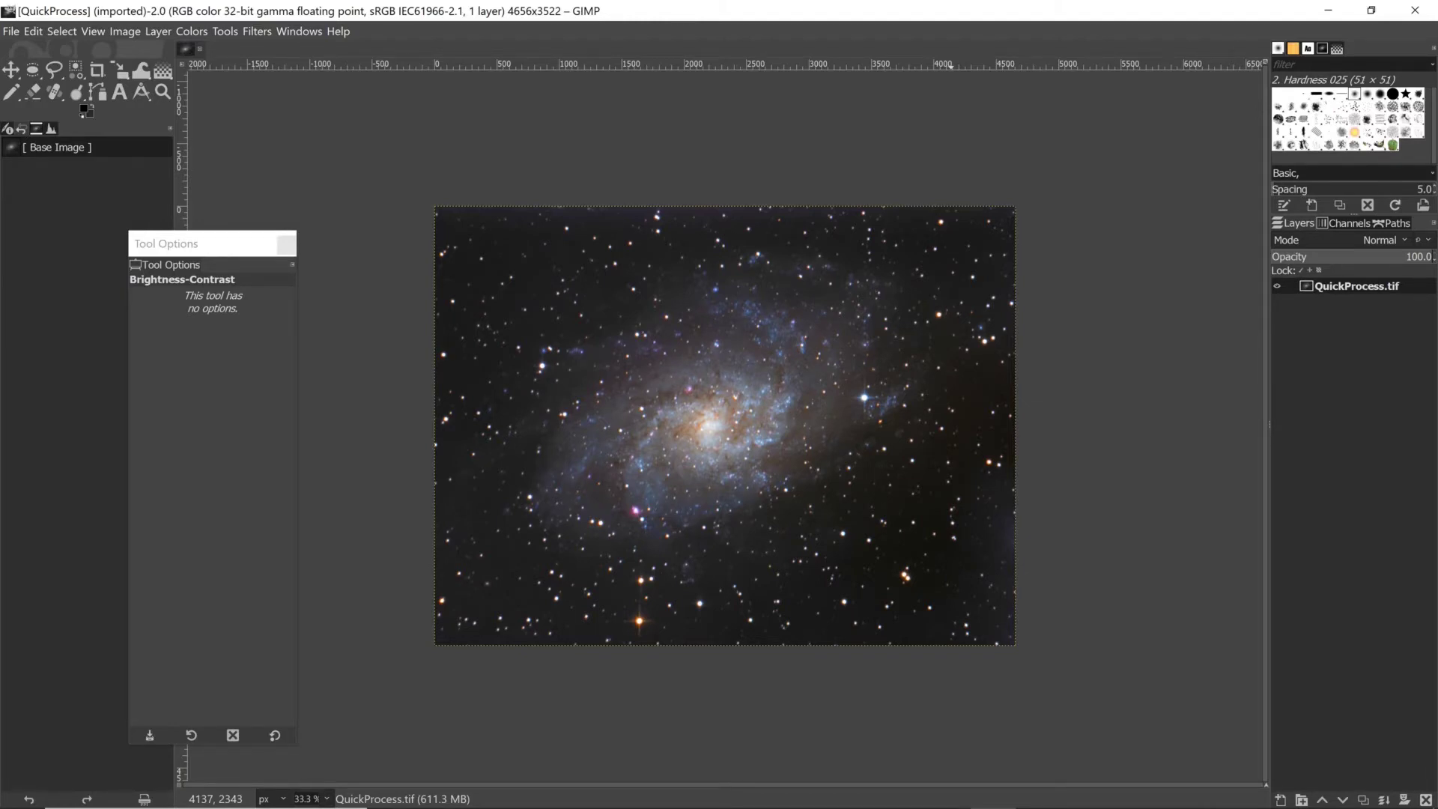
{"action": "left_click", "coordinate": [951, 499]}
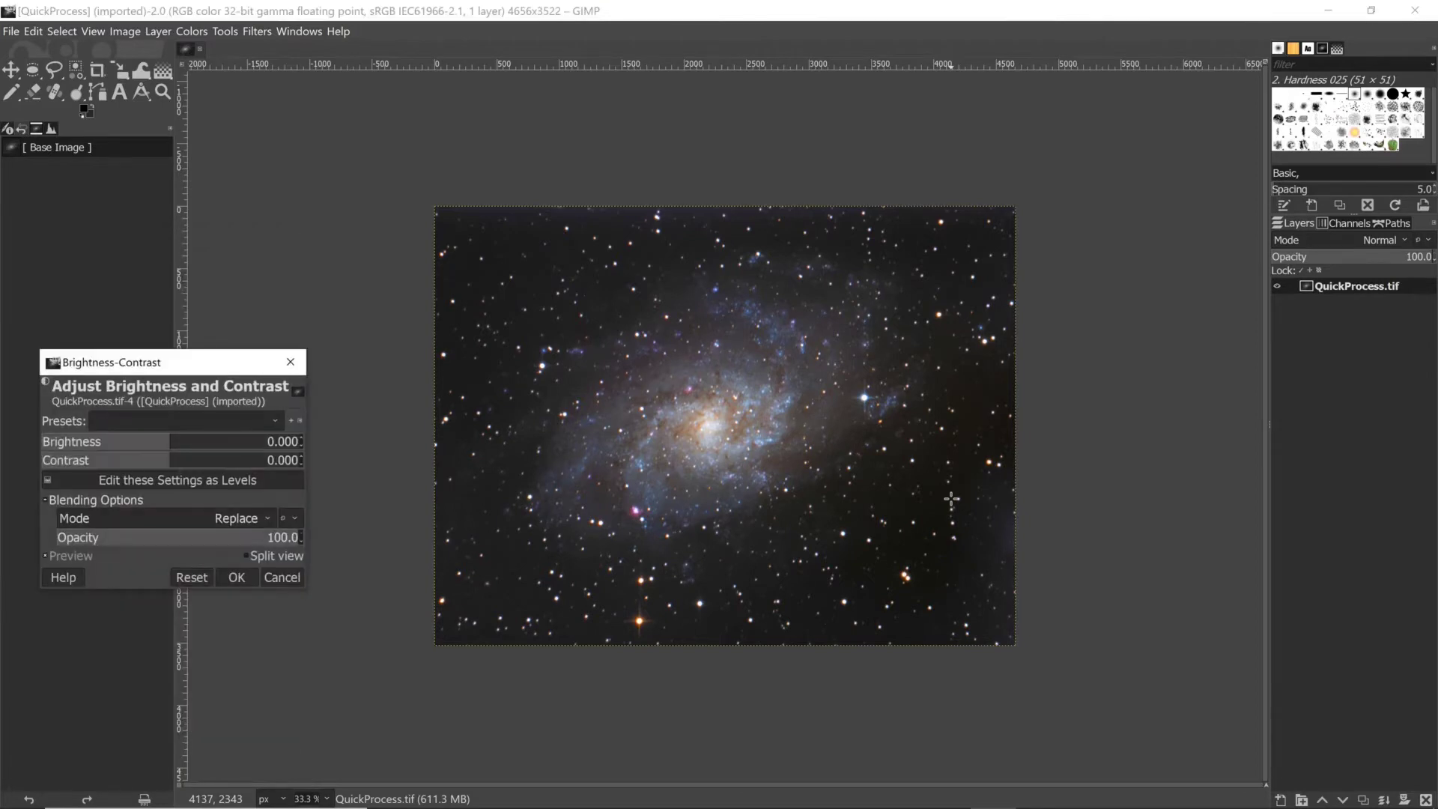
{"action": "left_click", "coordinate": [282, 576]}
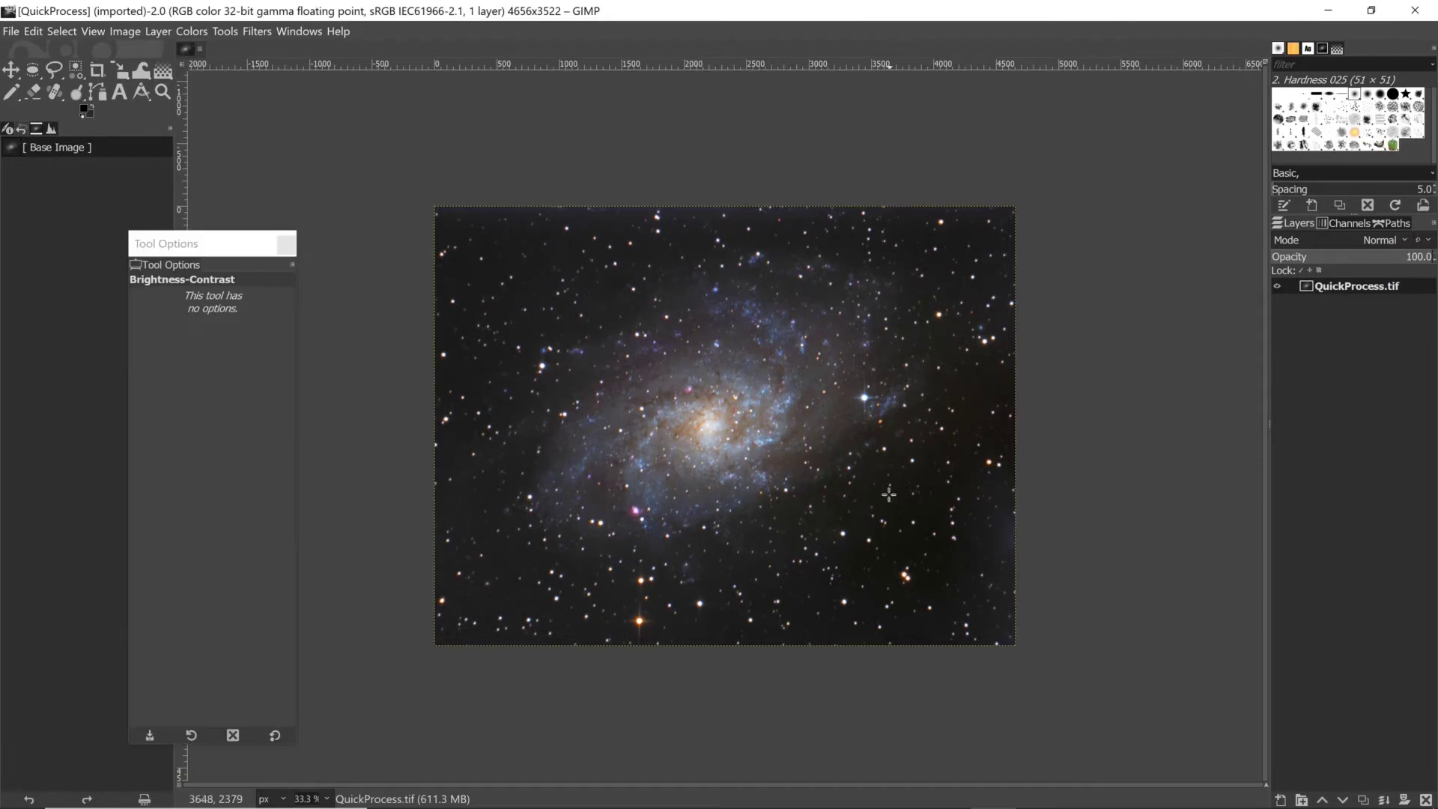
{"action": "scroll", "coordinate": [891, 506], "scroll_direction": "up", "scroll_amount": 2}
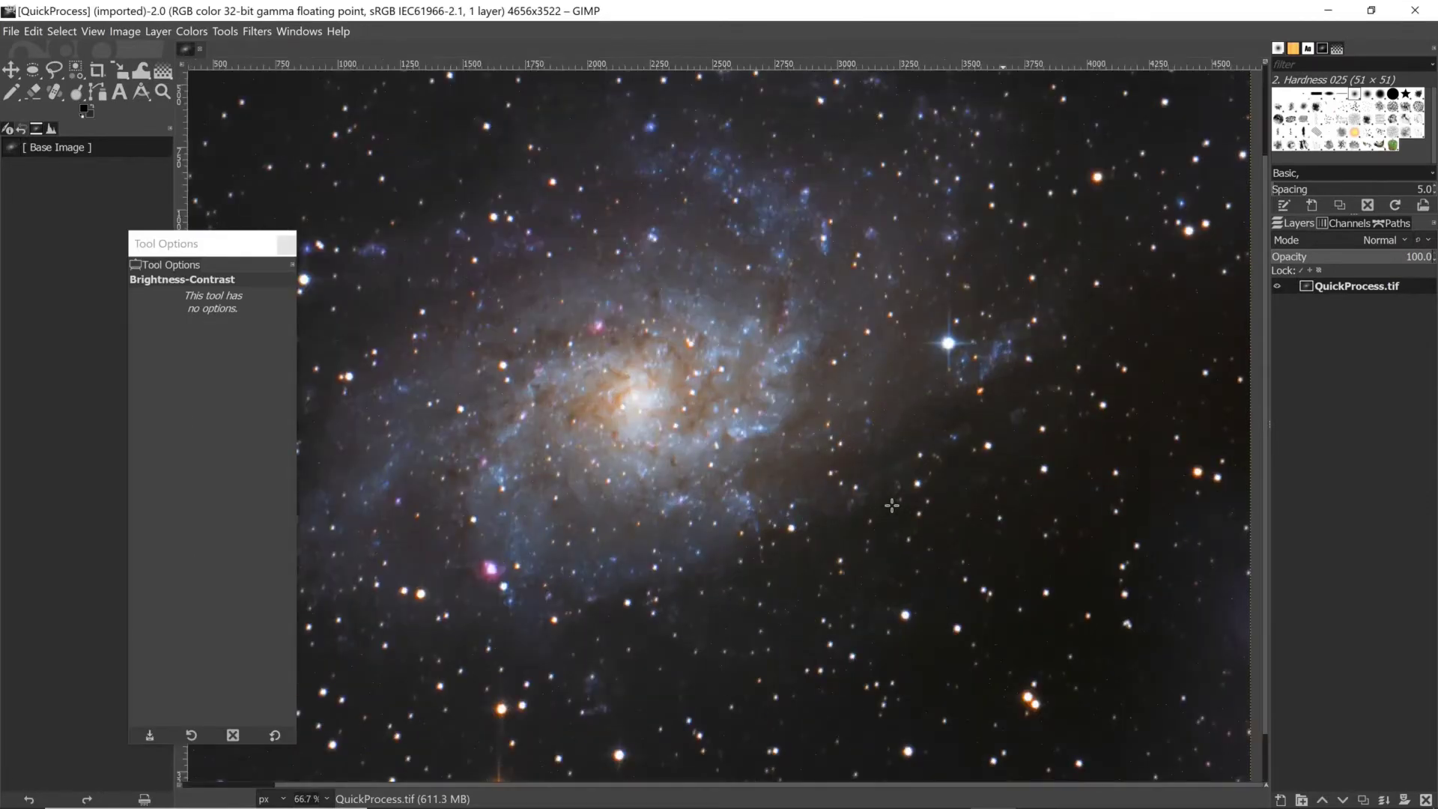
{"action": "scroll", "coordinate": [891, 505], "scroll_direction": "up", "scroll_amount": 1}
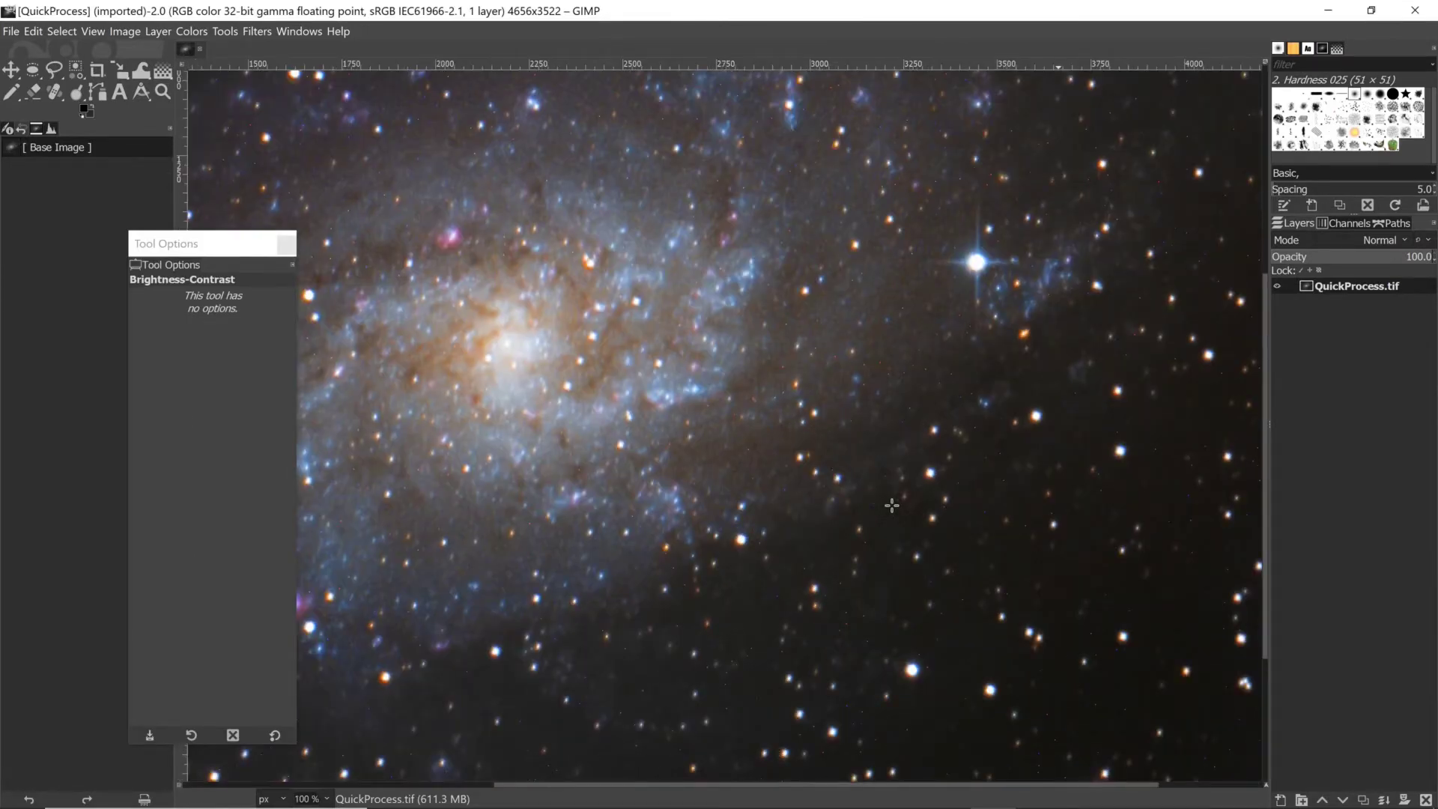
{"action": "scroll", "coordinate": [891, 505], "scroll_direction": "up", "scroll_amount": 1}
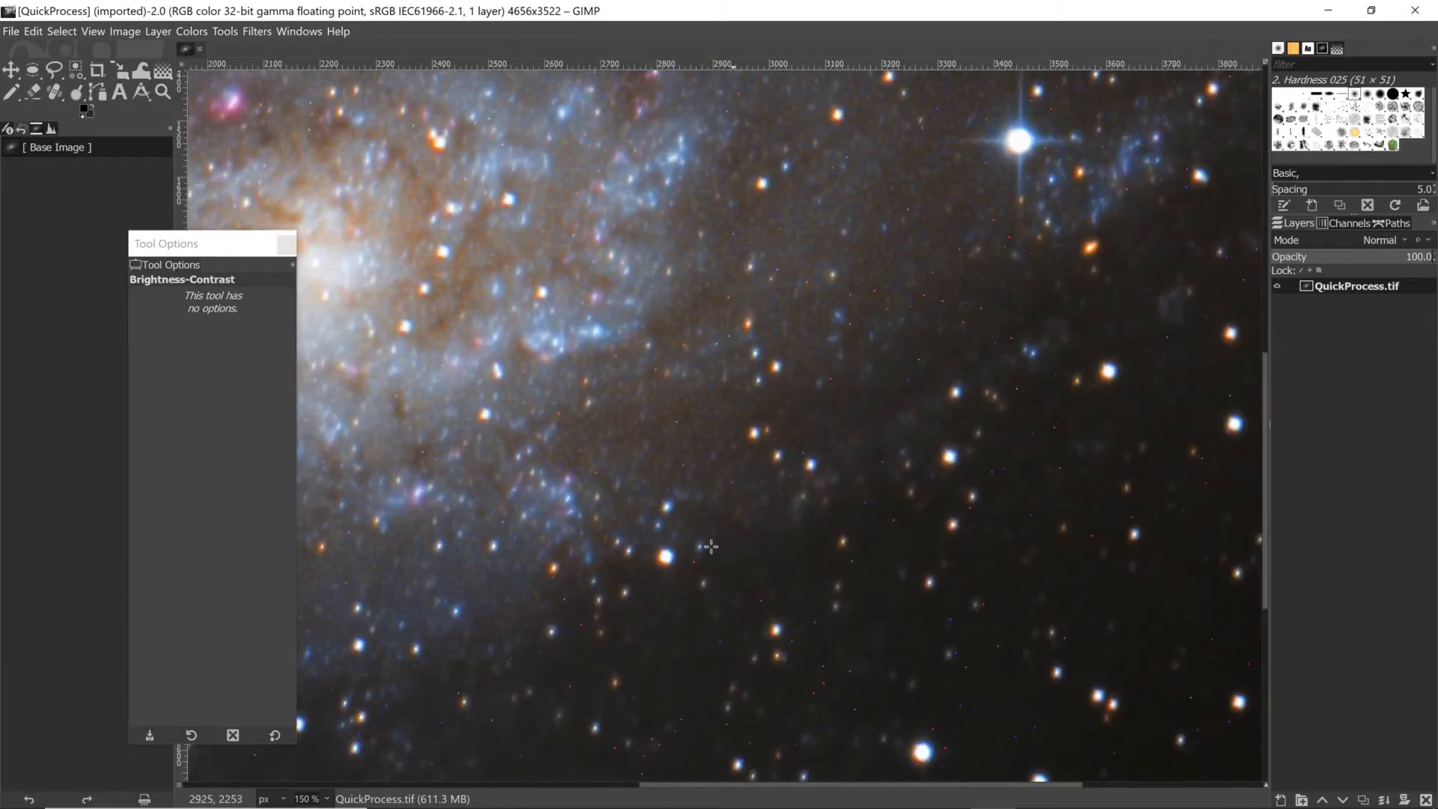
{"action": "left_click", "coordinate": [600, 482]}
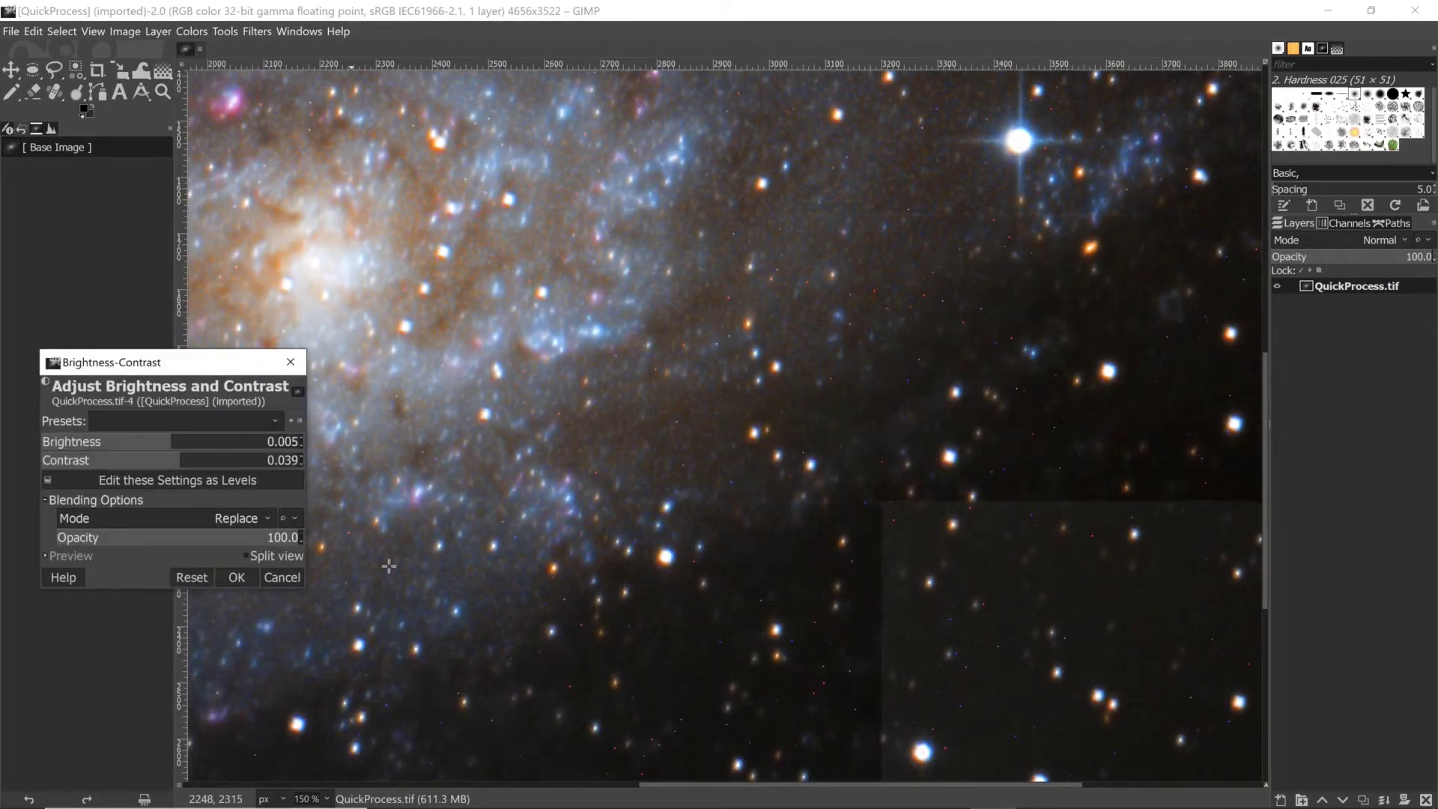
{"action": "left_click", "coordinate": [281, 578]}
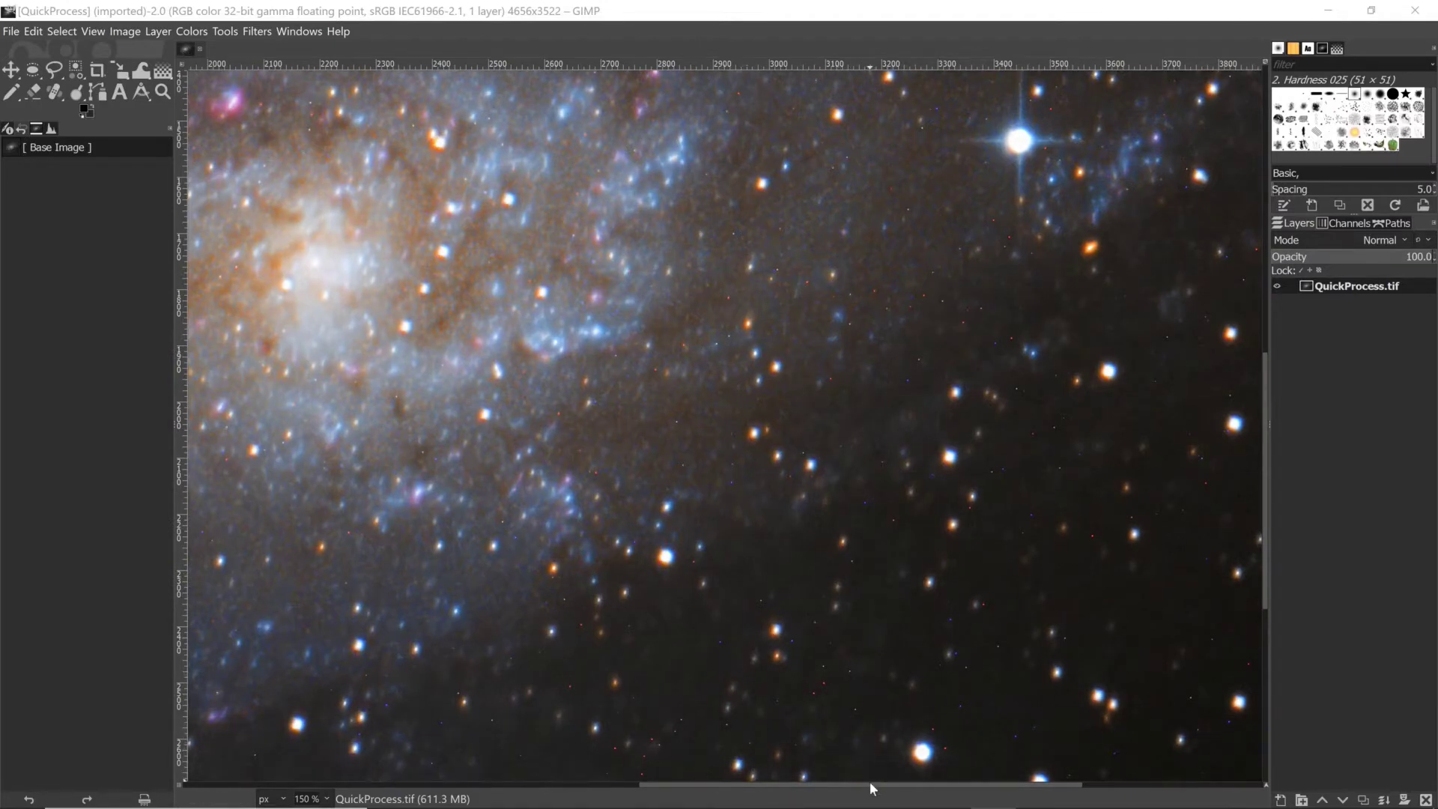
- Zoom the canvas to 300% to inspect the coloured hot pixels among the stars, then show the Filters menu
{"action": "left_click_drag", "start_coordinate": [870, 785], "coordinate": [929, 794]}
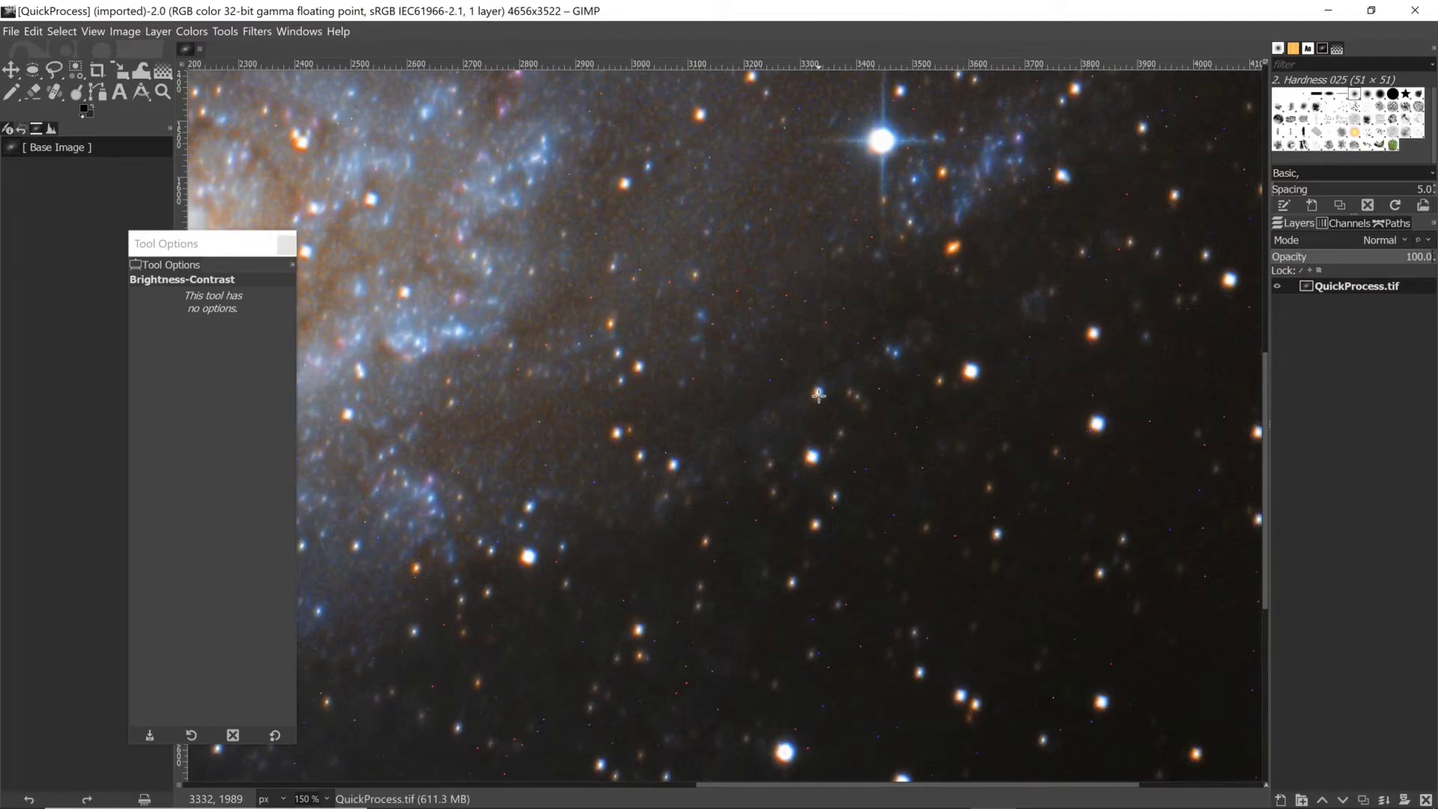
{"action": "scroll", "coordinate": [819, 395], "scroll_direction": "up", "scroll_amount": 1}
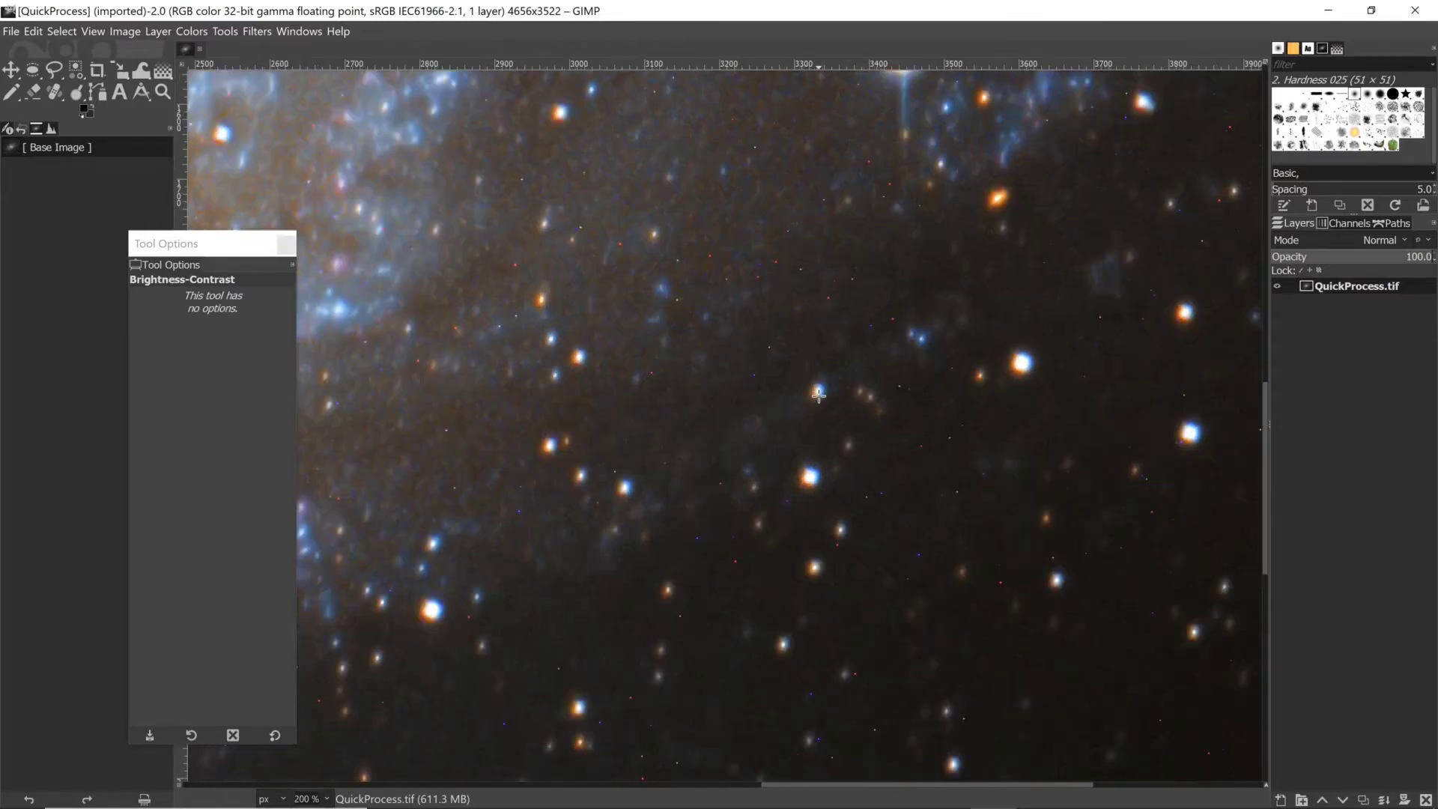
{"action": "scroll", "coordinate": [818, 396], "scroll_direction": "up", "scroll_amount": 1}
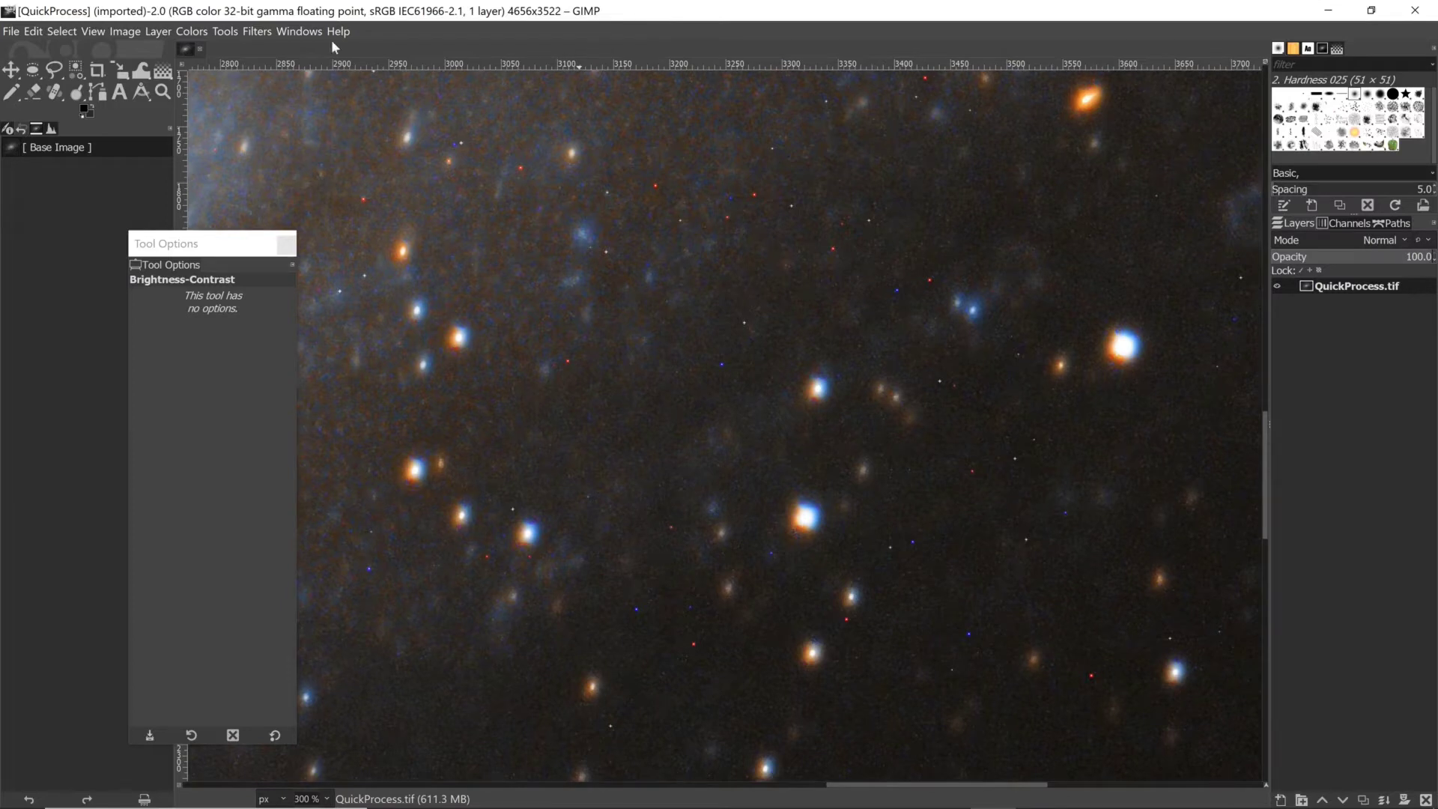
{"action": "left_click", "coordinate": [257, 32]}
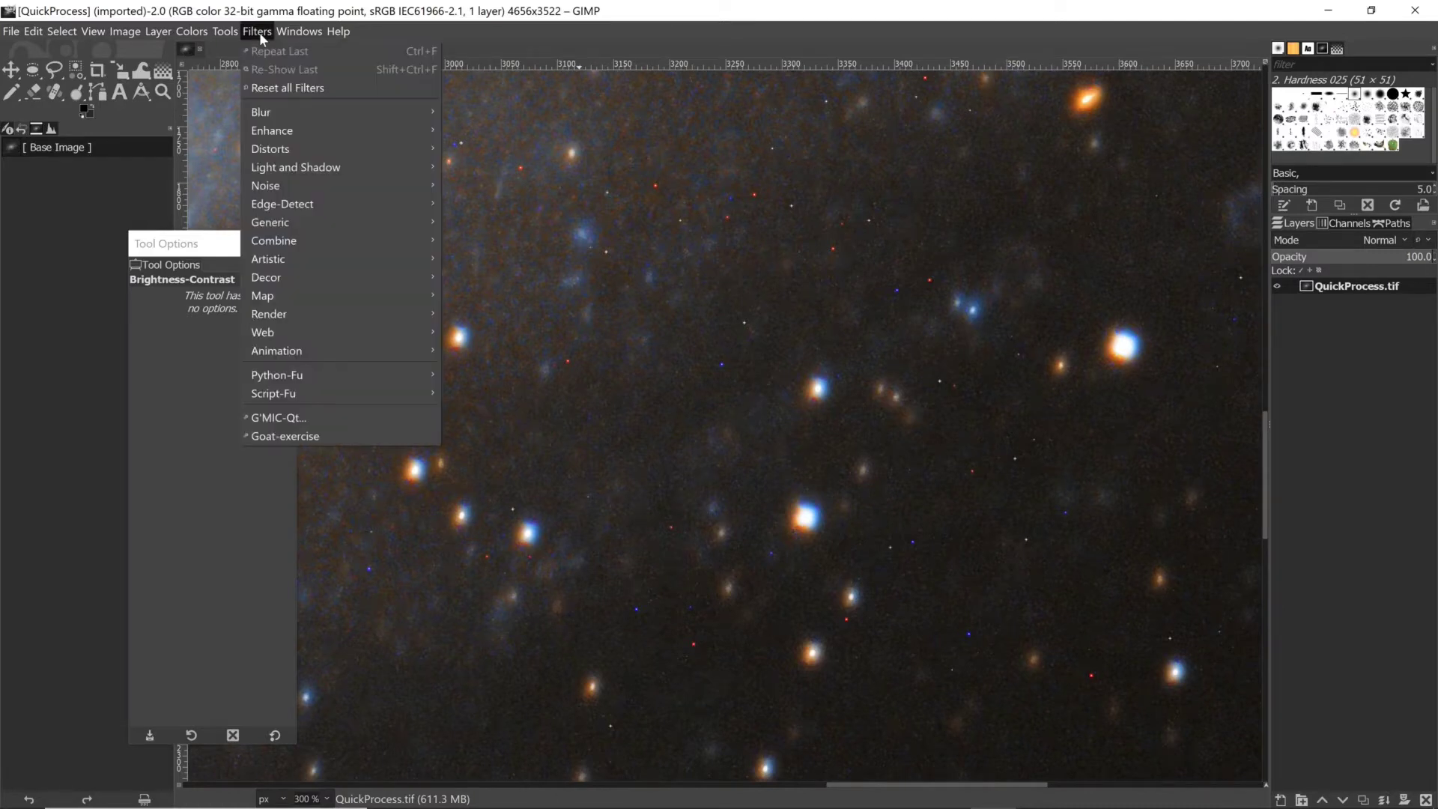
- Launch G'MIC-Qt, shift its window slightly right, and expand the Details category
{"action": "left_click", "coordinate": [339, 417]}
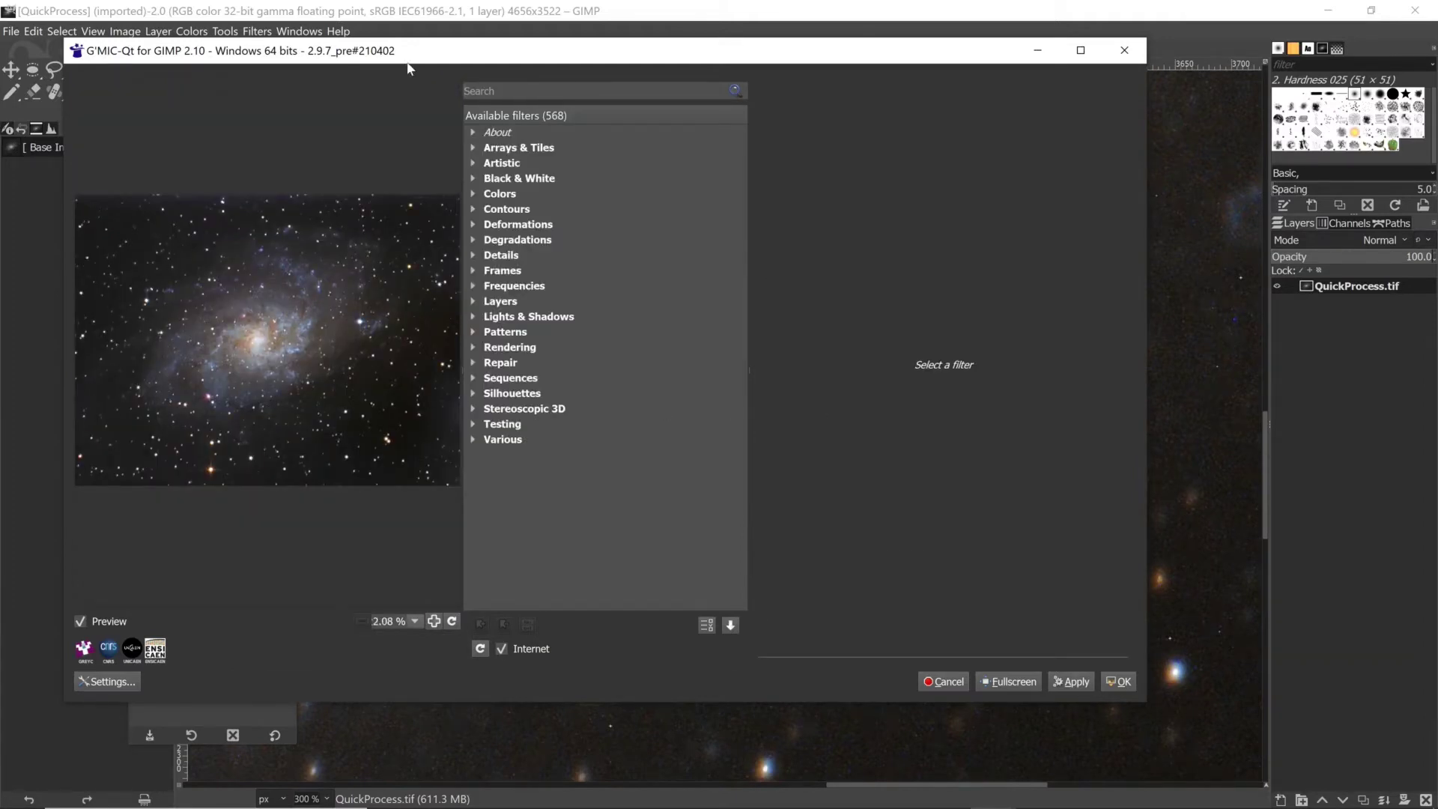
{"action": "left_click_drag", "start_coordinate": [412, 59], "coordinate": [447, 61]}
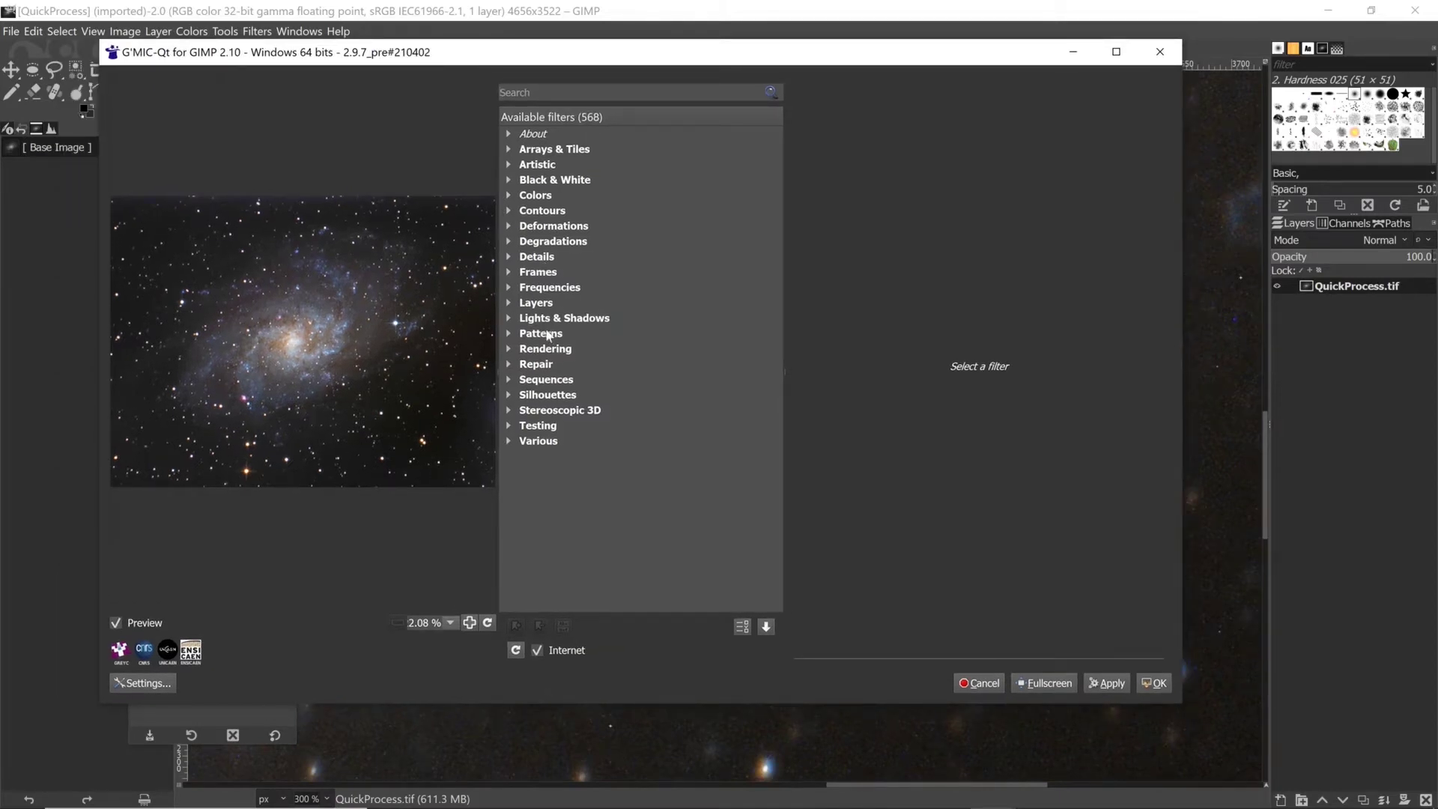
{"action": "left_click", "coordinate": [508, 257]}
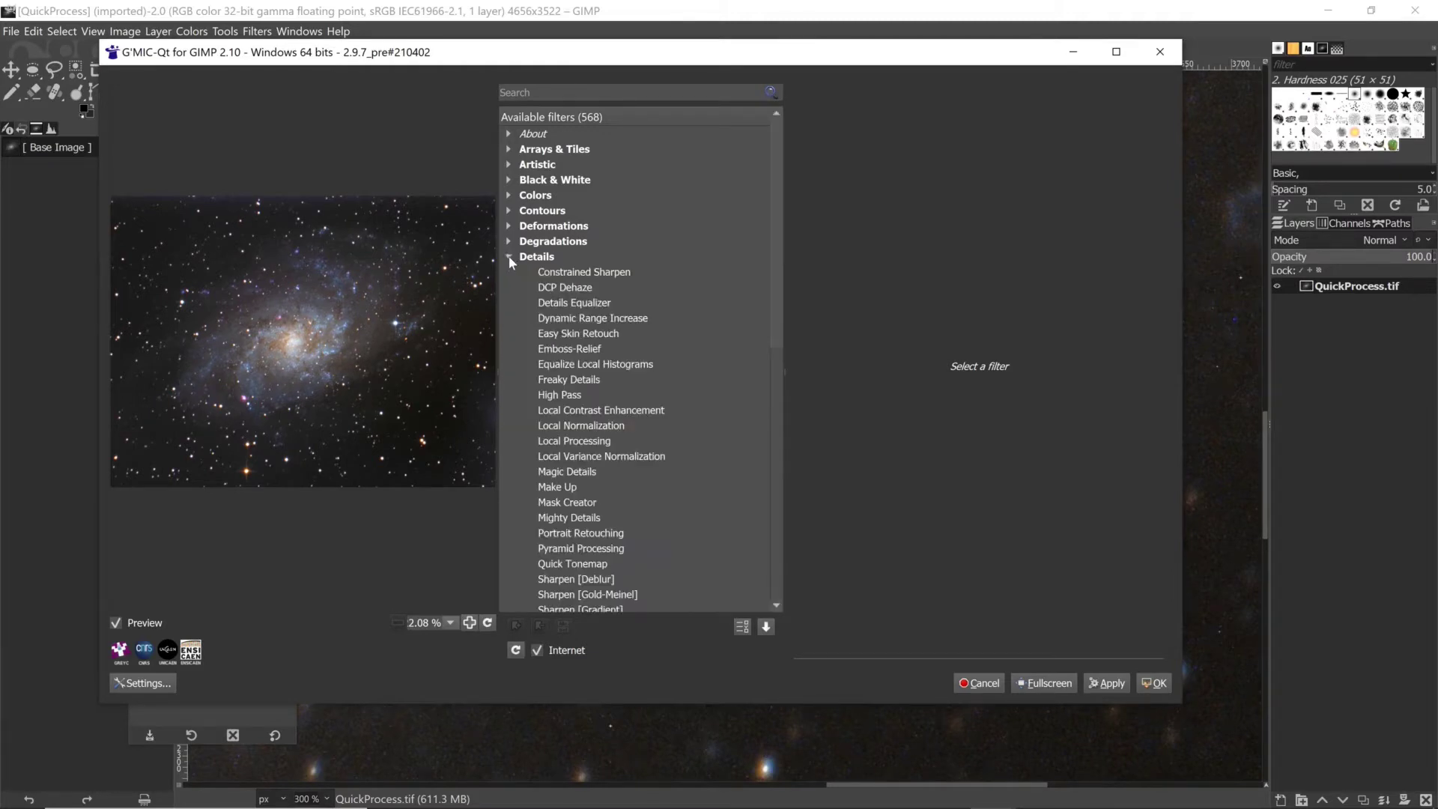
- Preview Freaky Details at Amplitude 1 and Scale 6.5 across the galaxy, then collapse Details
{"action": "left_click", "coordinate": [590, 380]}
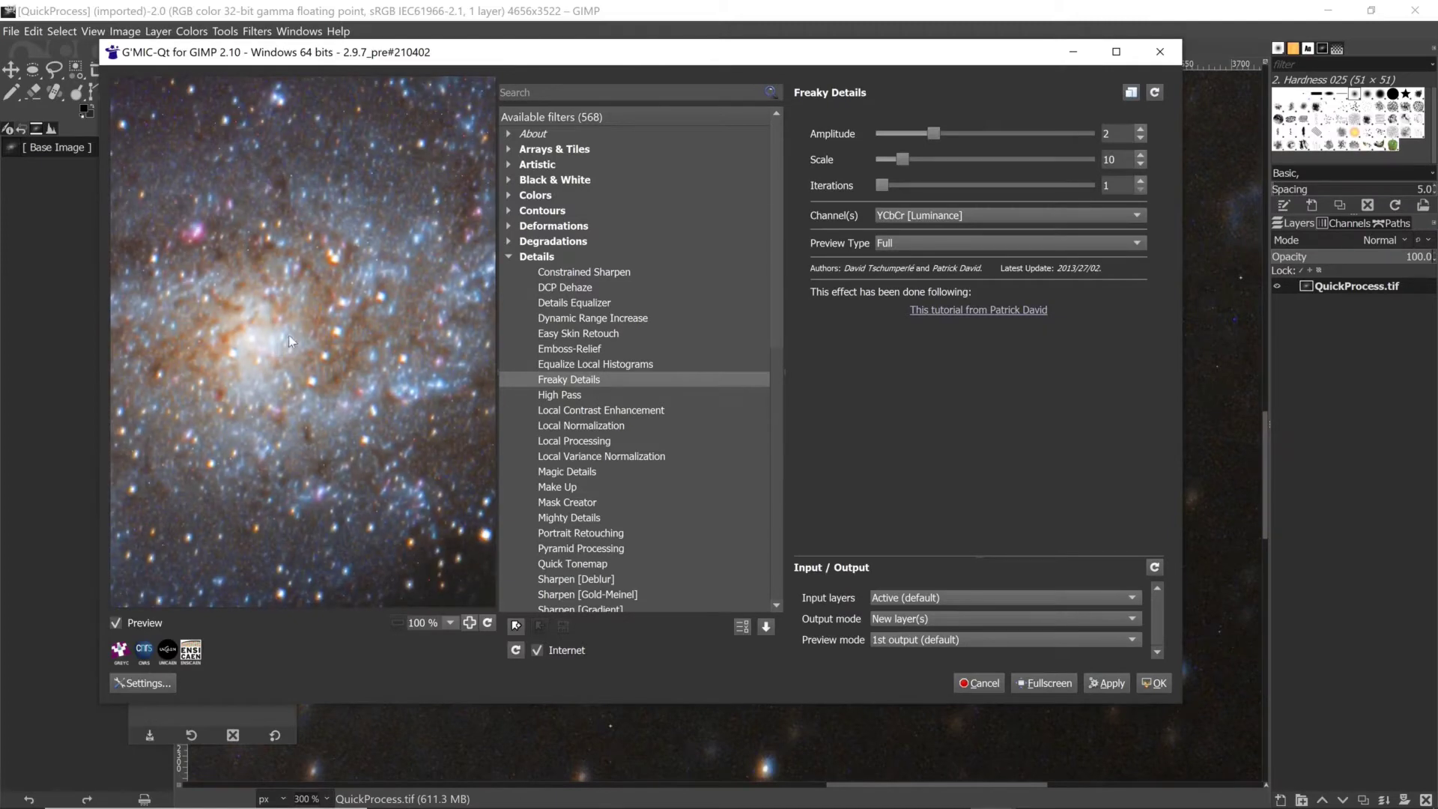
{"action": "left_click_drag", "start_coordinate": [289, 334], "coordinate": [303, 343]}
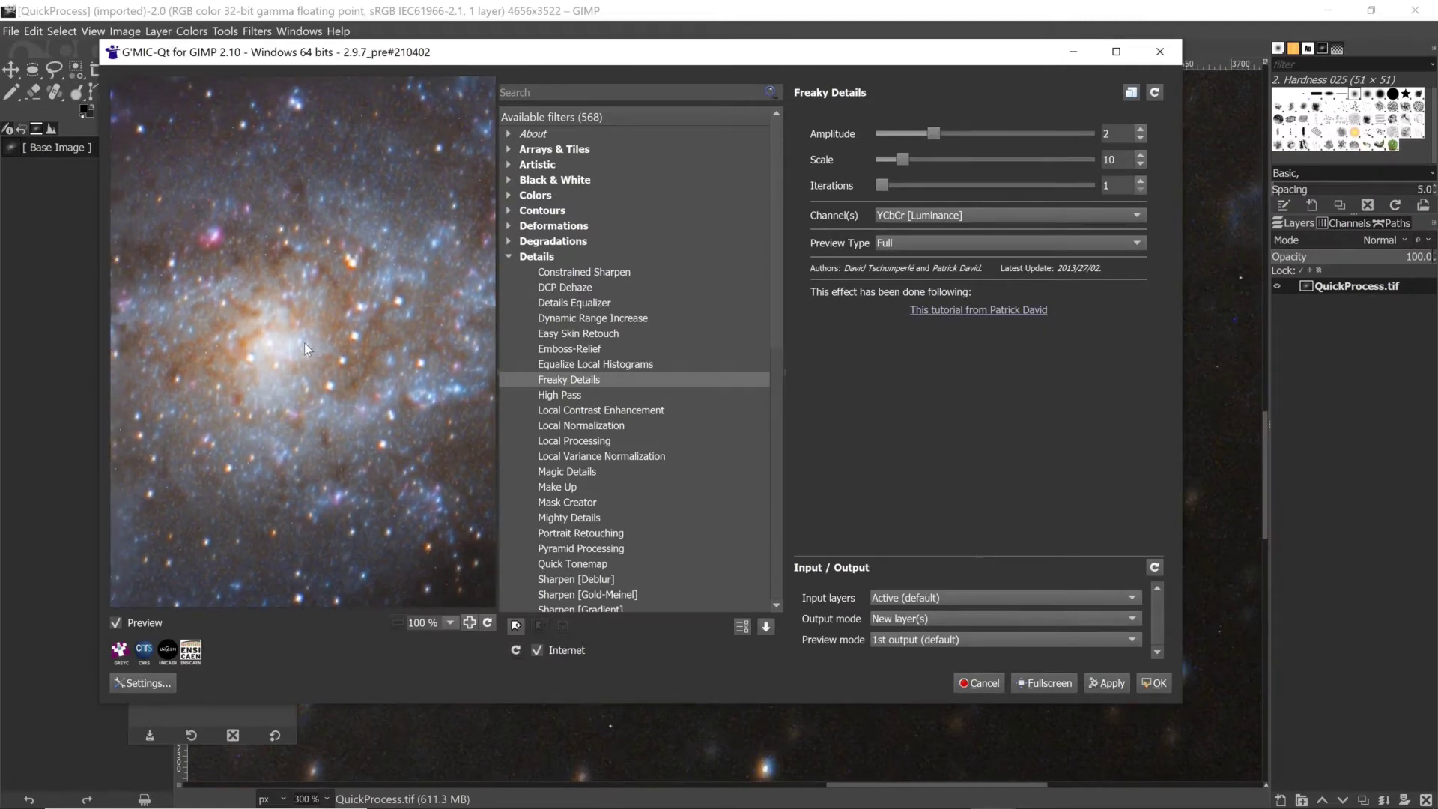
{"action": "left_click_drag", "start_coordinate": [934, 141], "coordinate": [869, 124]}
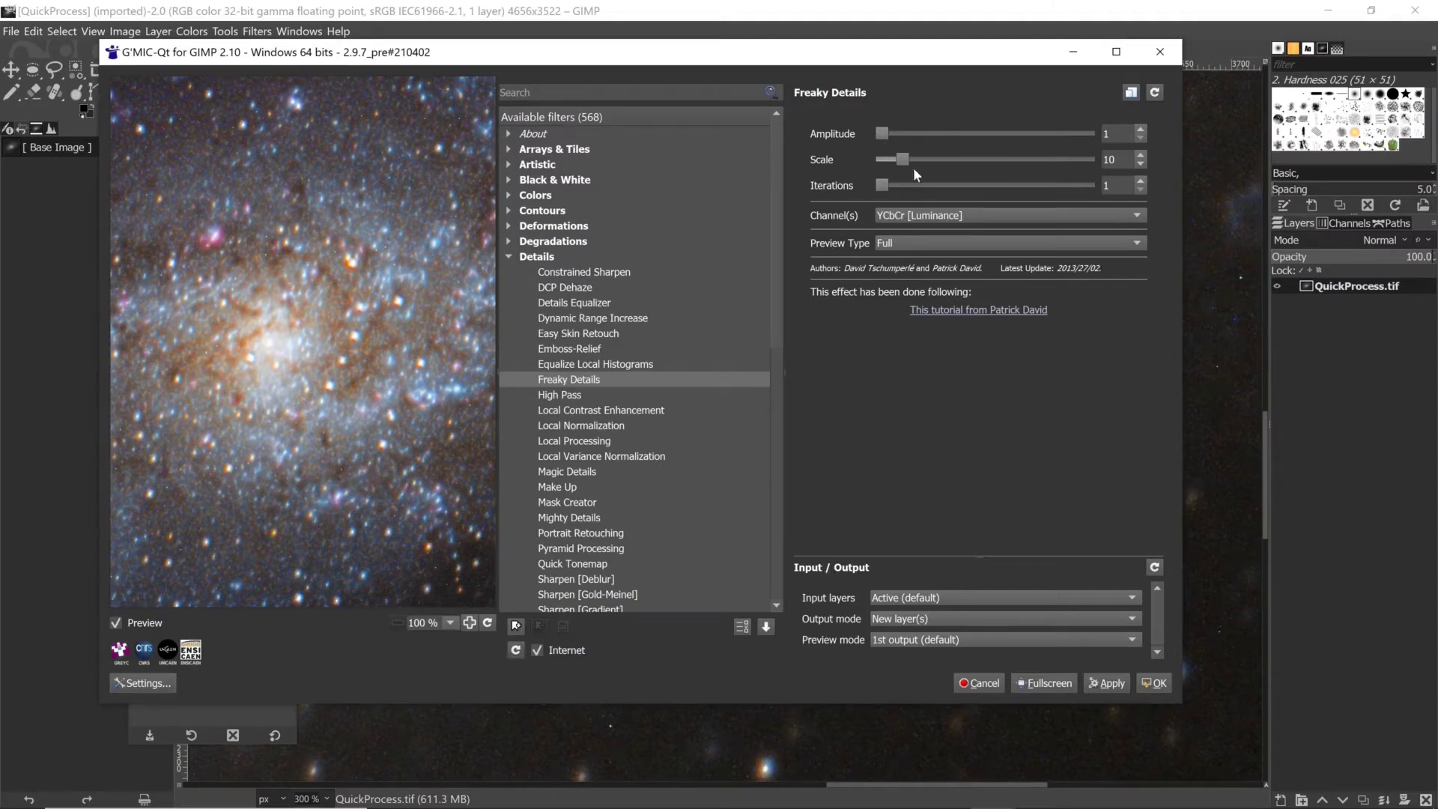
{"action": "left_click_drag", "start_coordinate": [902, 159], "coordinate": [900, 160]}
{"action": "left_click_drag", "start_coordinate": [442, 523], "coordinate": [432, 450]}
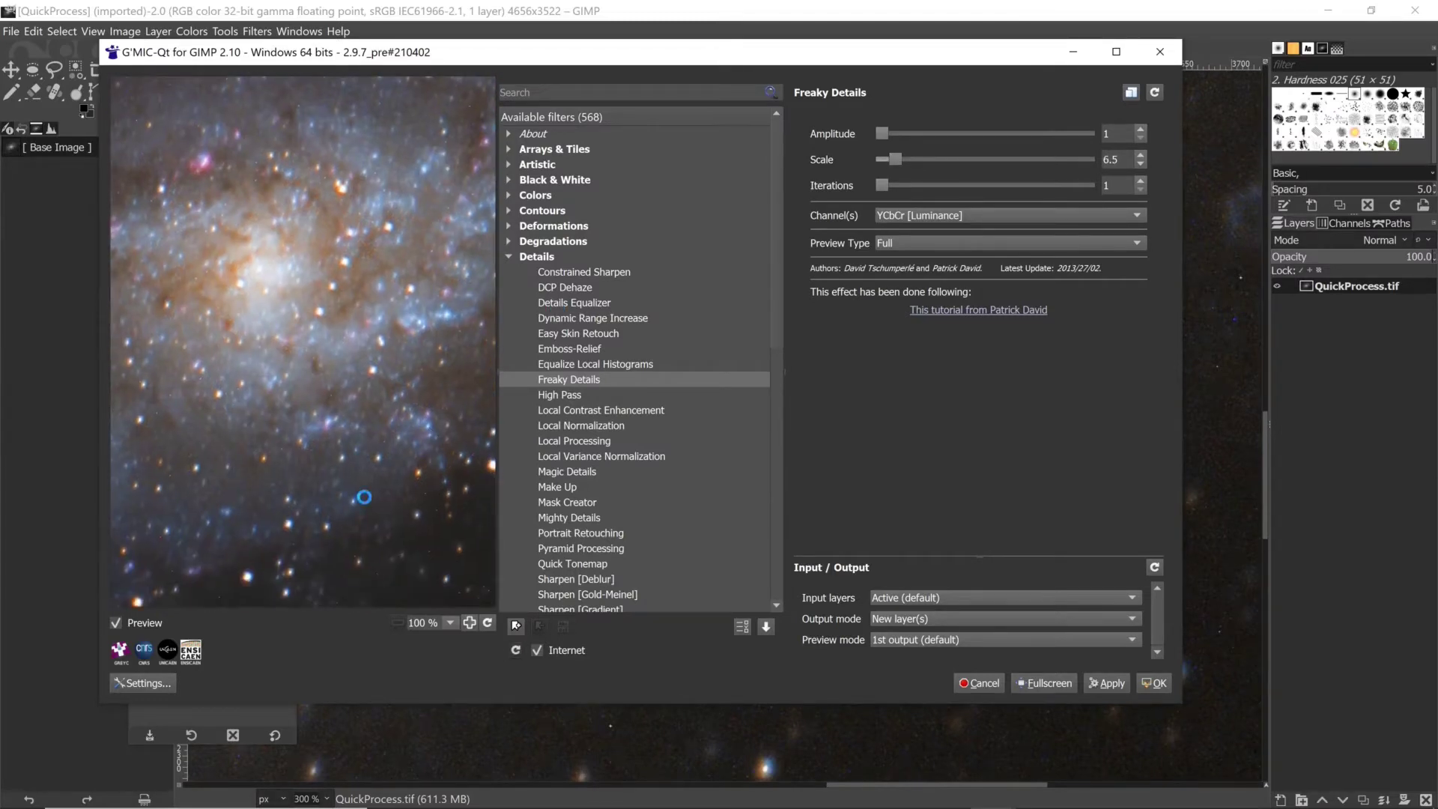
{"action": "left_click_drag", "start_coordinate": [257, 484], "coordinate": [388, 479]}
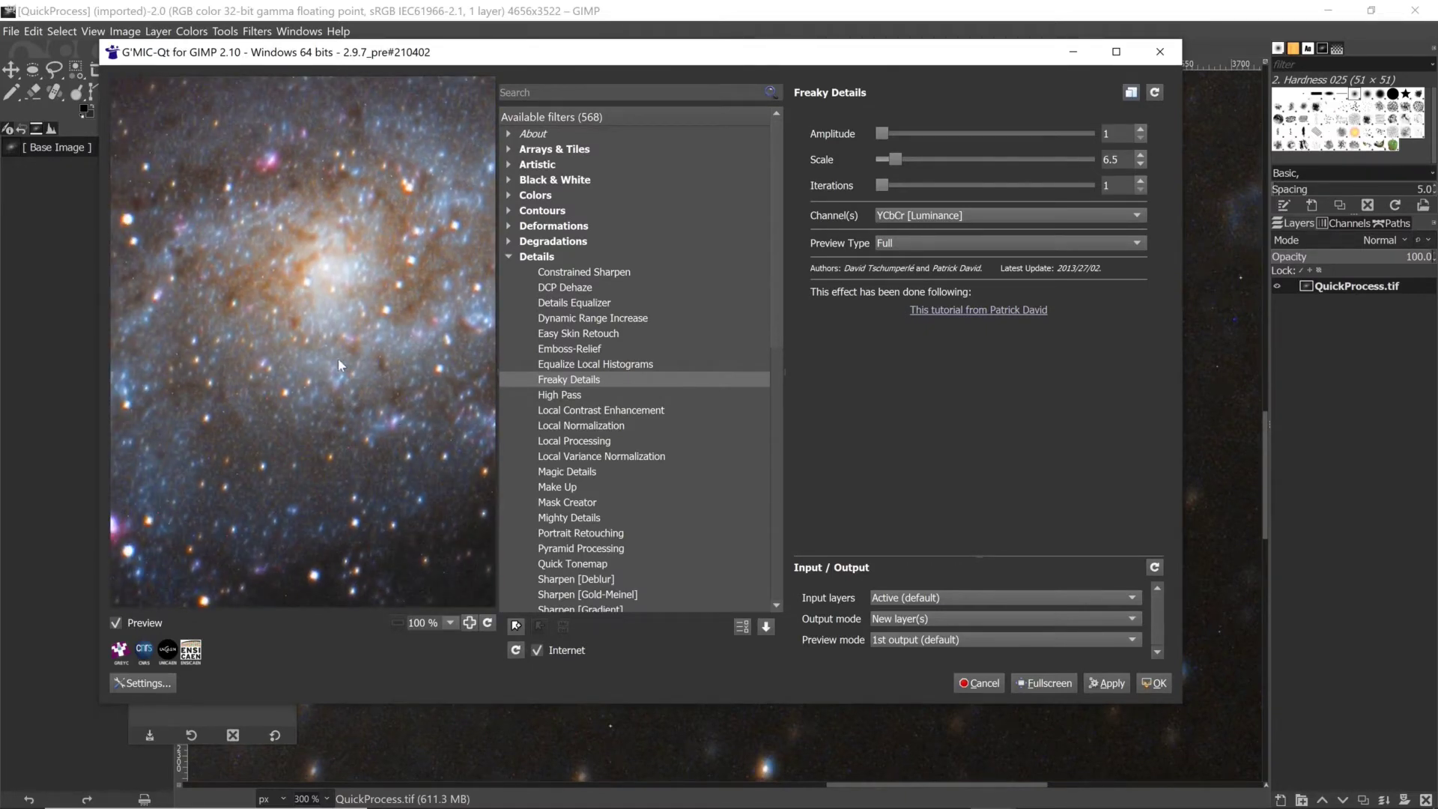
{"action": "left_click_drag", "start_coordinate": [331, 342], "coordinate": [321, 367]}
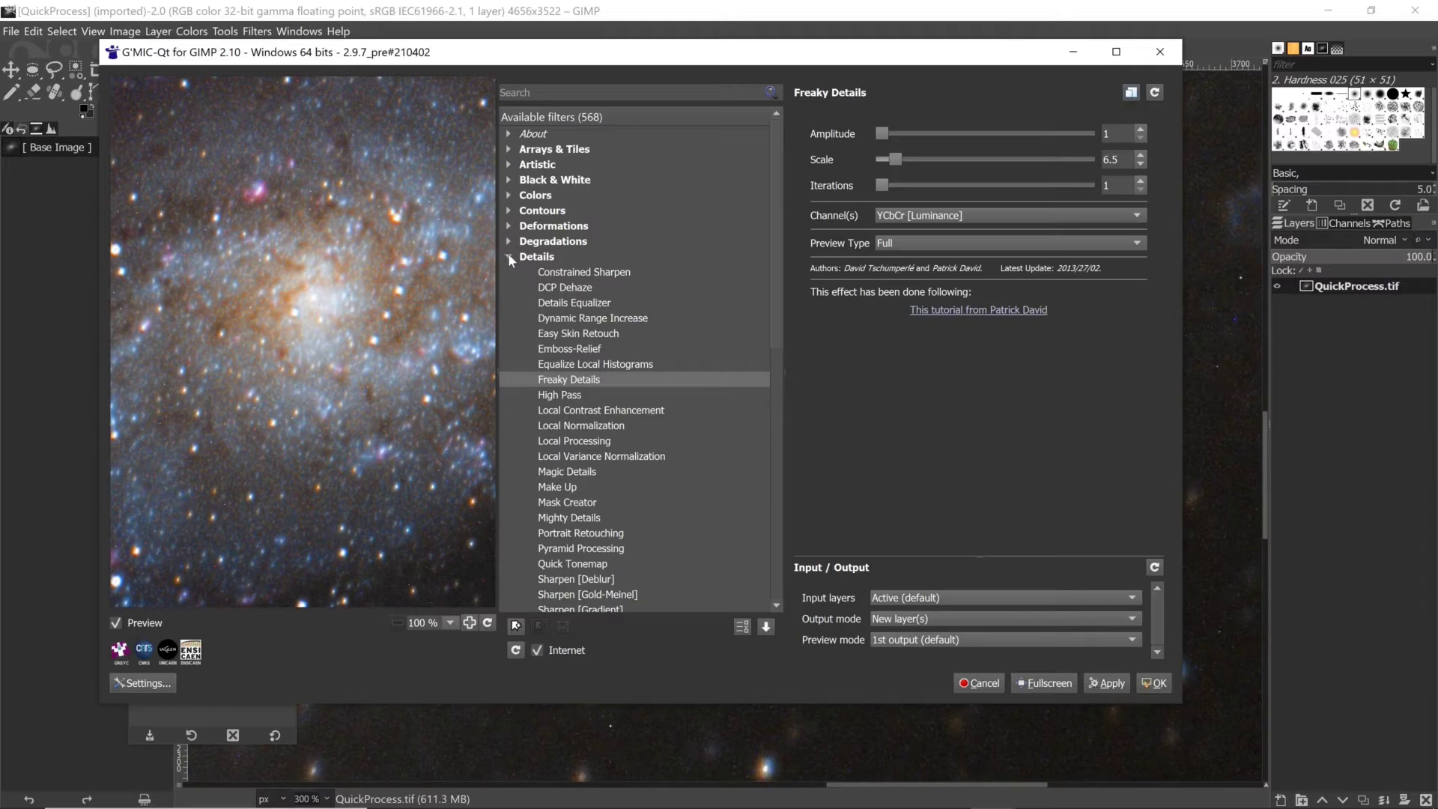
{"action": "mouse_move", "coordinate": [421, 367]}
{"action": "left_mouse_down"}
{"action": "mouse_move", "coordinate": [358, 339]}
{"action": "mouse_move", "coordinate": [429, 370]}
{"action": "left_mouse_up"}
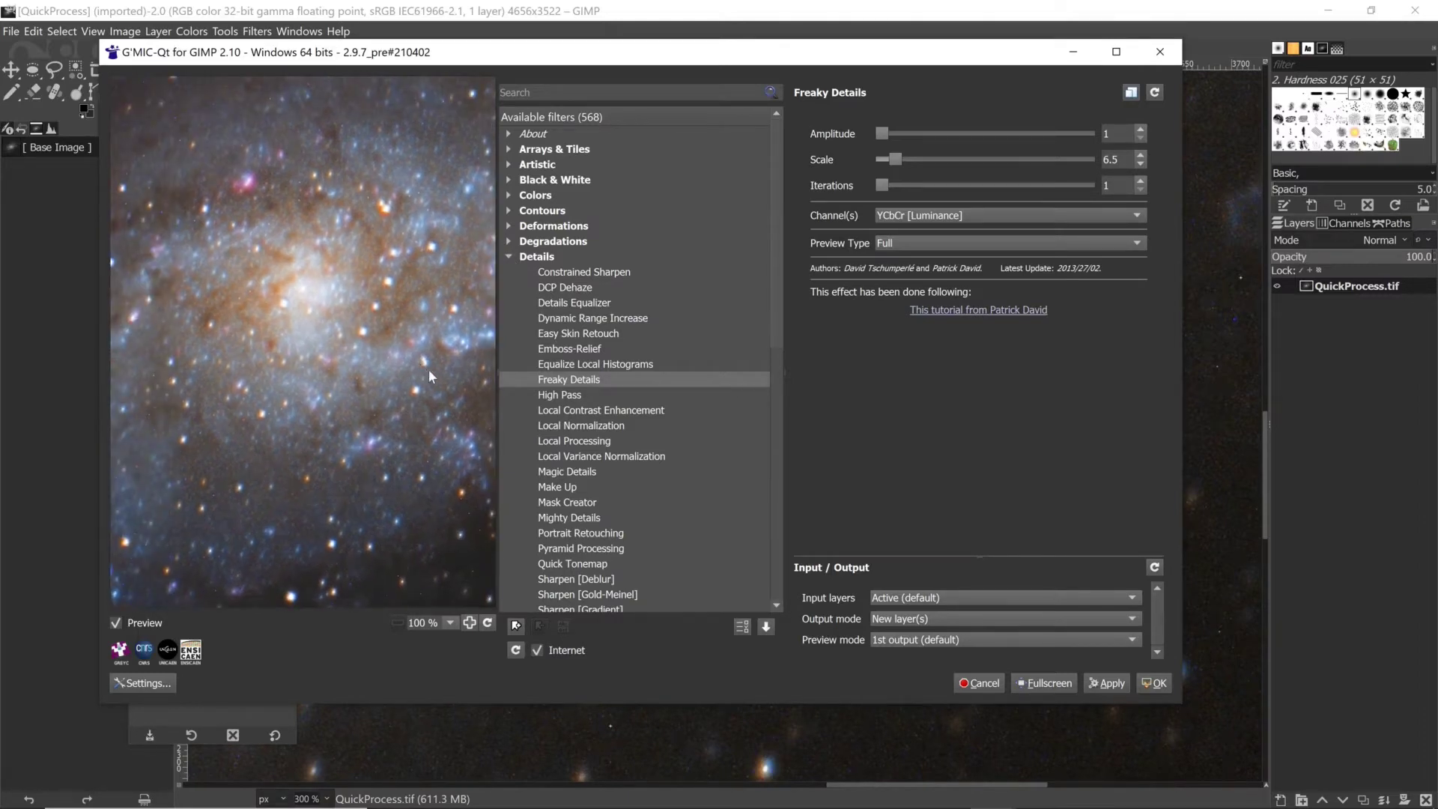
{"action": "left_click", "coordinate": [509, 256]}
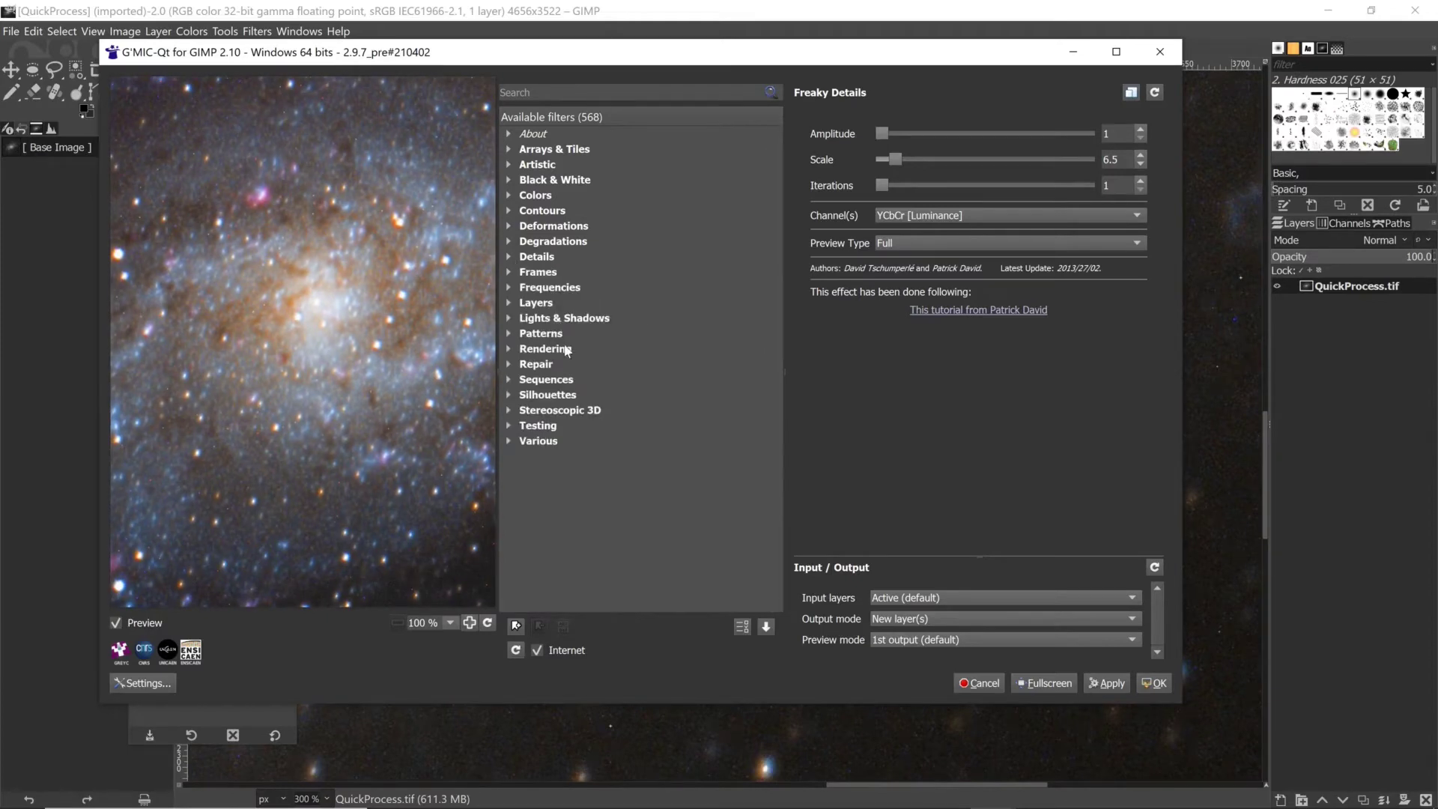
- Select Repair > Iain Noise Reduction 2019 and preview it on another part of the galaxy
{"action": "left_click", "coordinate": [509, 364]}
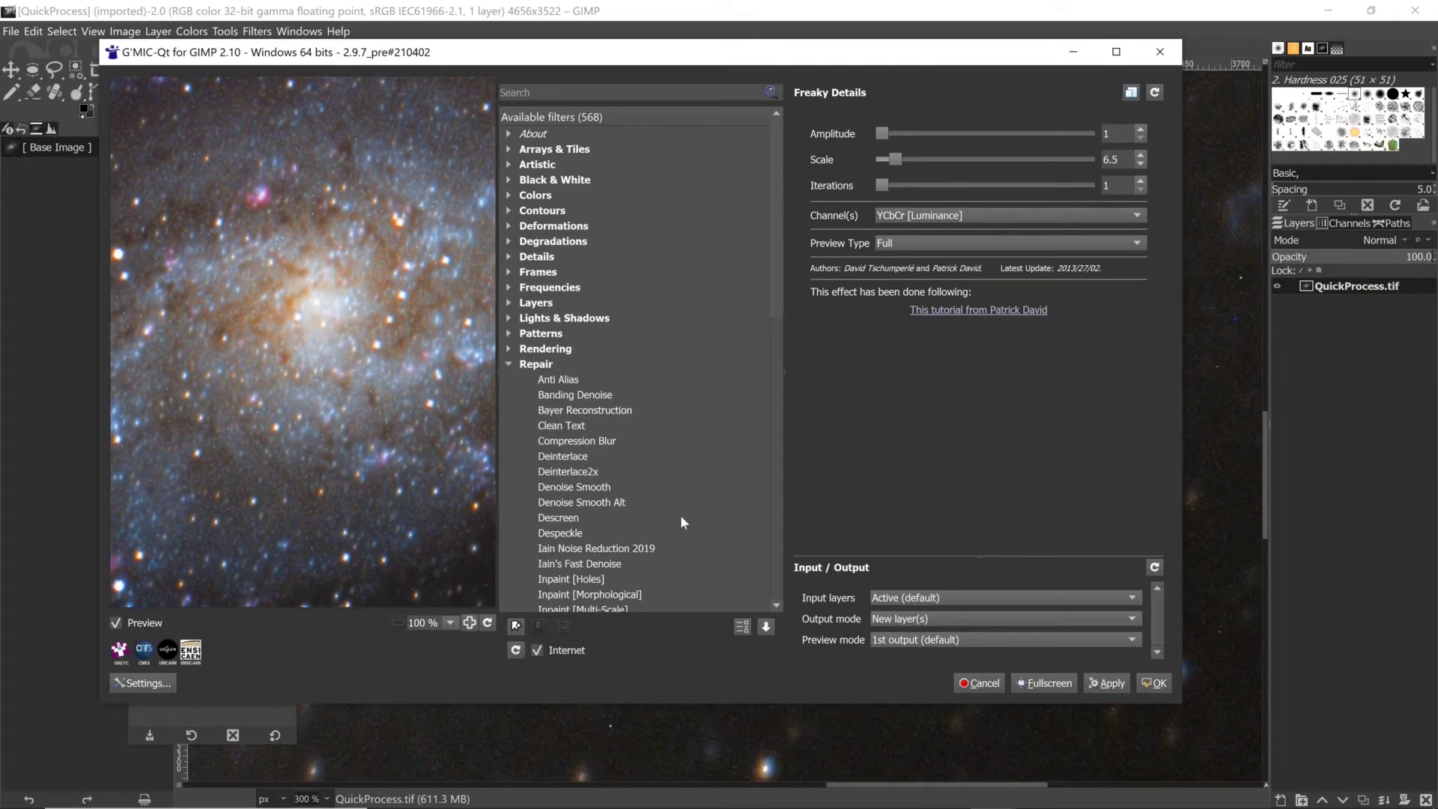
{"action": "left_click", "coordinate": [639, 549]}
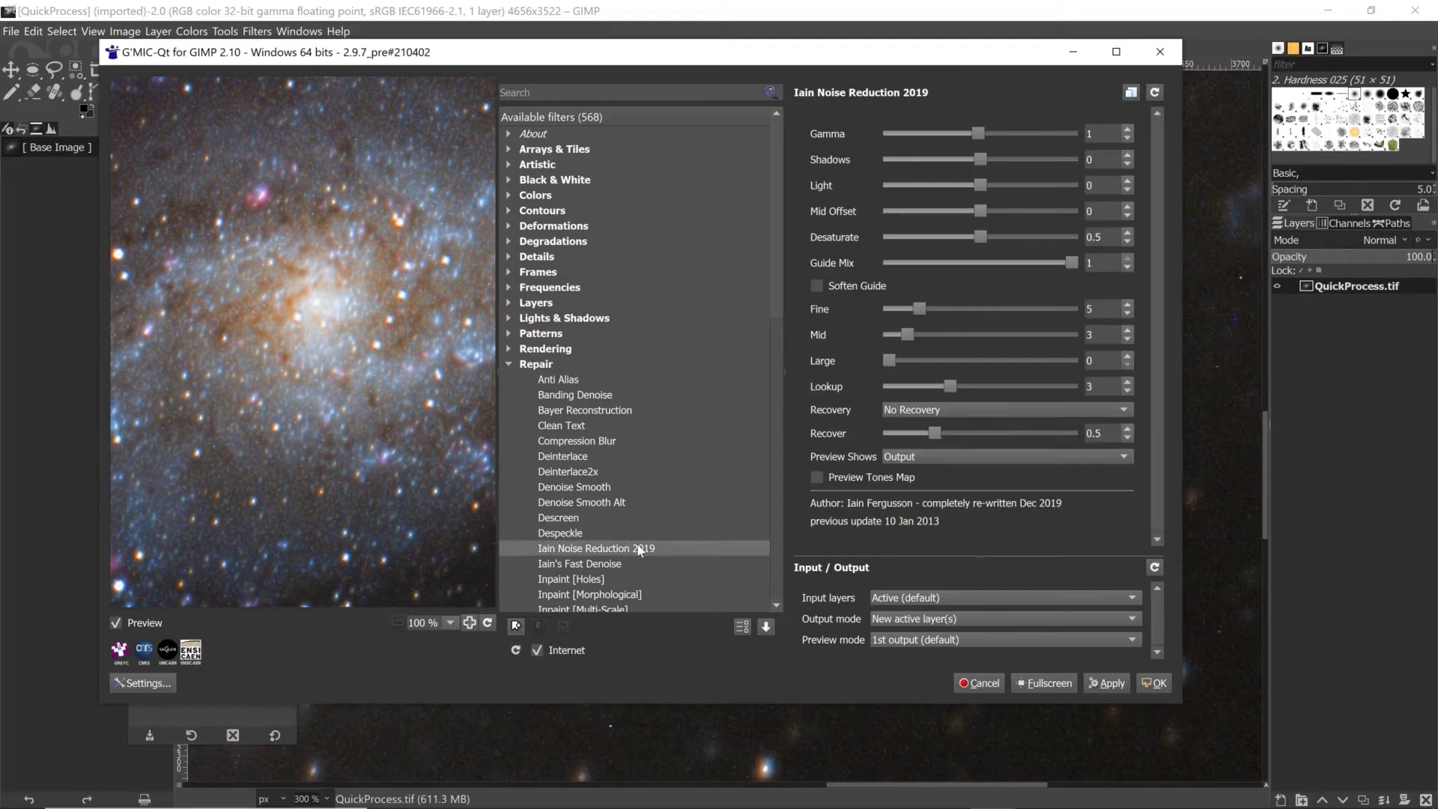
{"action": "left_click_drag", "start_coordinate": [425, 519], "coordinate": [380, 475]}
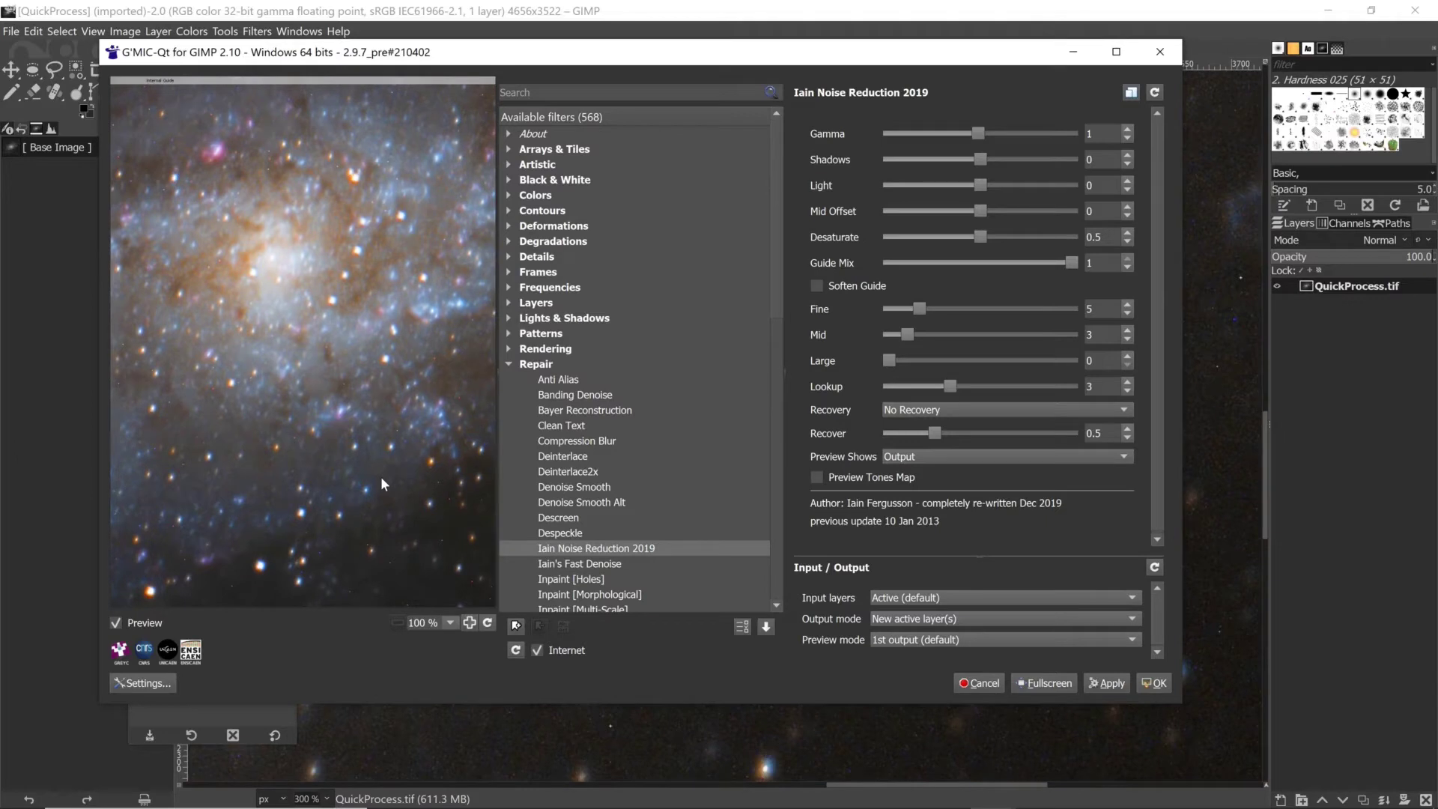
{"action": "left_click_drag", "start_coordinate": [380, 477], "coordinate": [347, 449]}
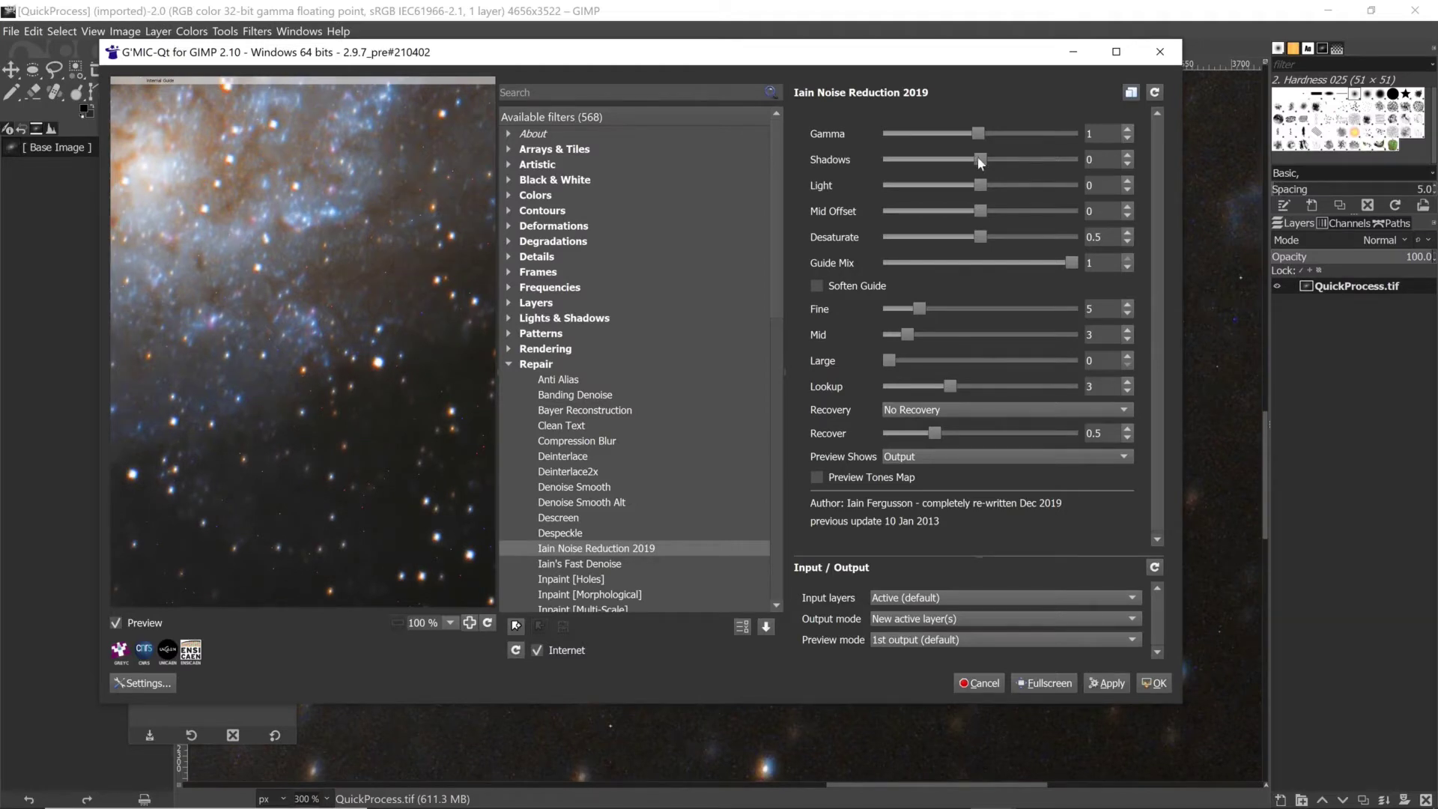
- Set Shadows to -0.008 and Desaturate to 1, checking the star field and galaxy core
{"action": "left_click_drag", "start_coordinate": [978, 158], "coordinate": [1048, 174]}
{"action": "left_click_drag", "start_coordinate": [978, 237], "coordinate": [1025, 238]}
{"action": "left_click_drag", "start_coordinate": [1048, 160], "coordinate": [979, 159]}
{"action": "left_click_drag", "start_coordinate": [1031, 237], "coordinate": [1054, 241]}
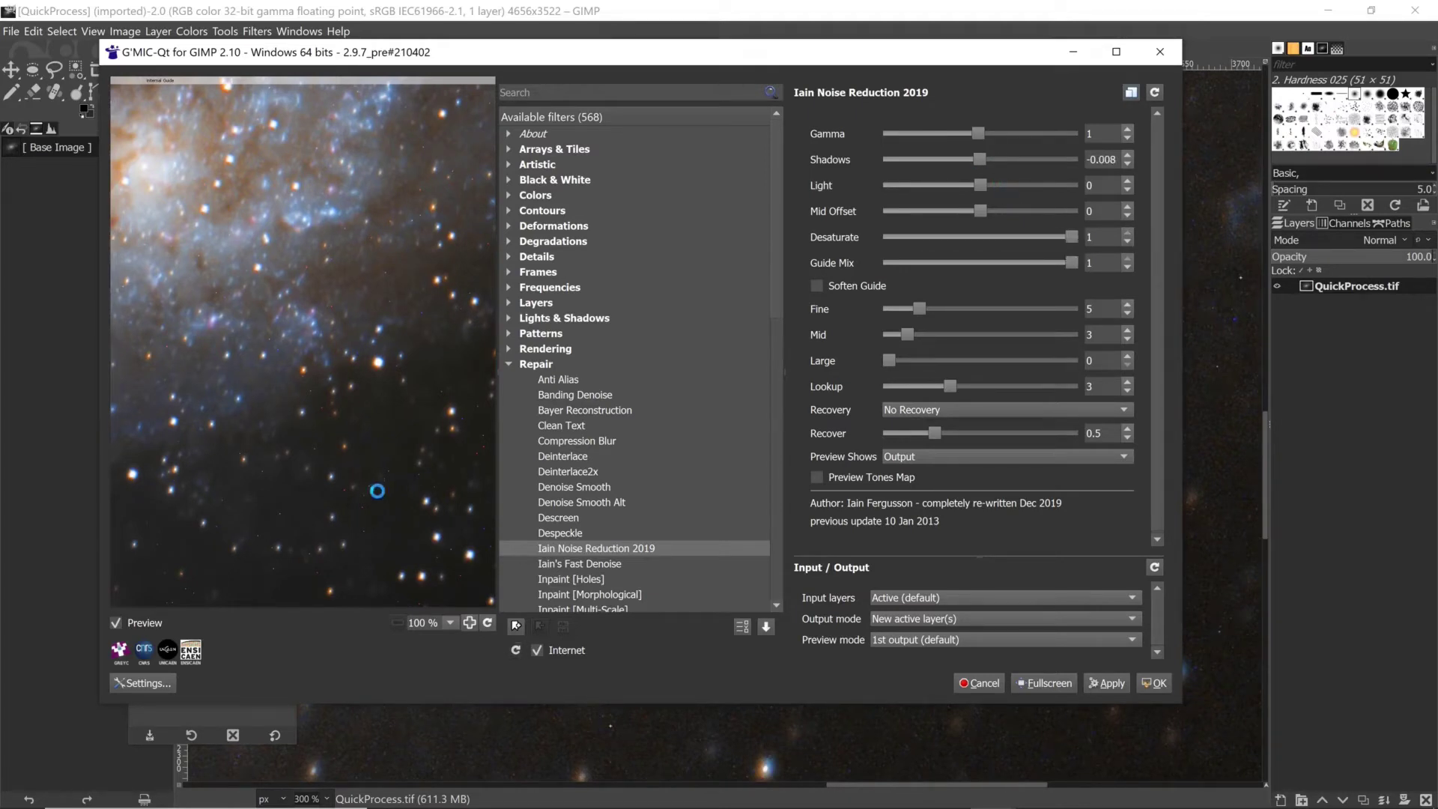
{"action": "left_click_drag", "start_coordinate": [376, 488], "coordinate": [244, 257]}
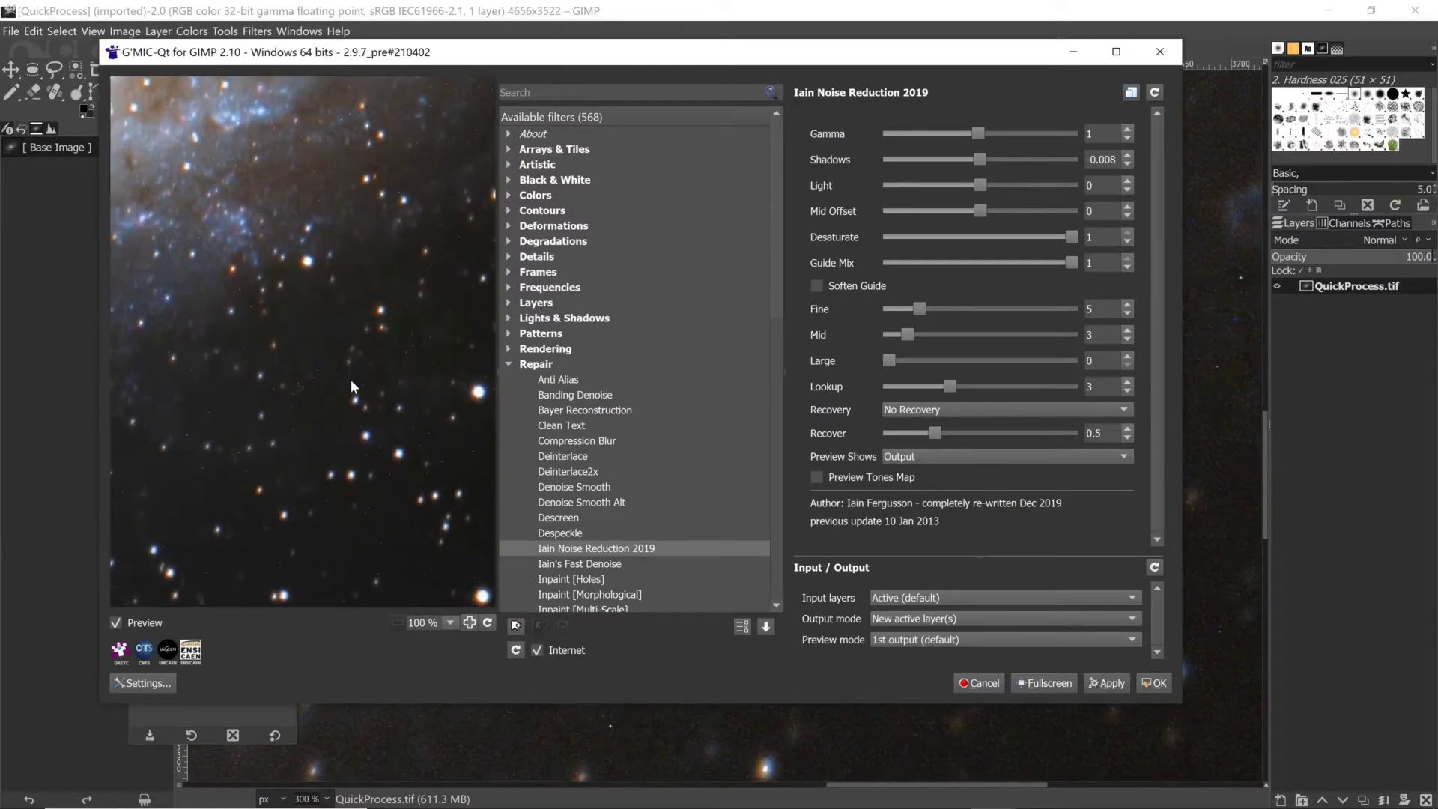
{"action": "left_click_drag", "start_coordinate": [351, 380], "coordinate": [429, 463]}
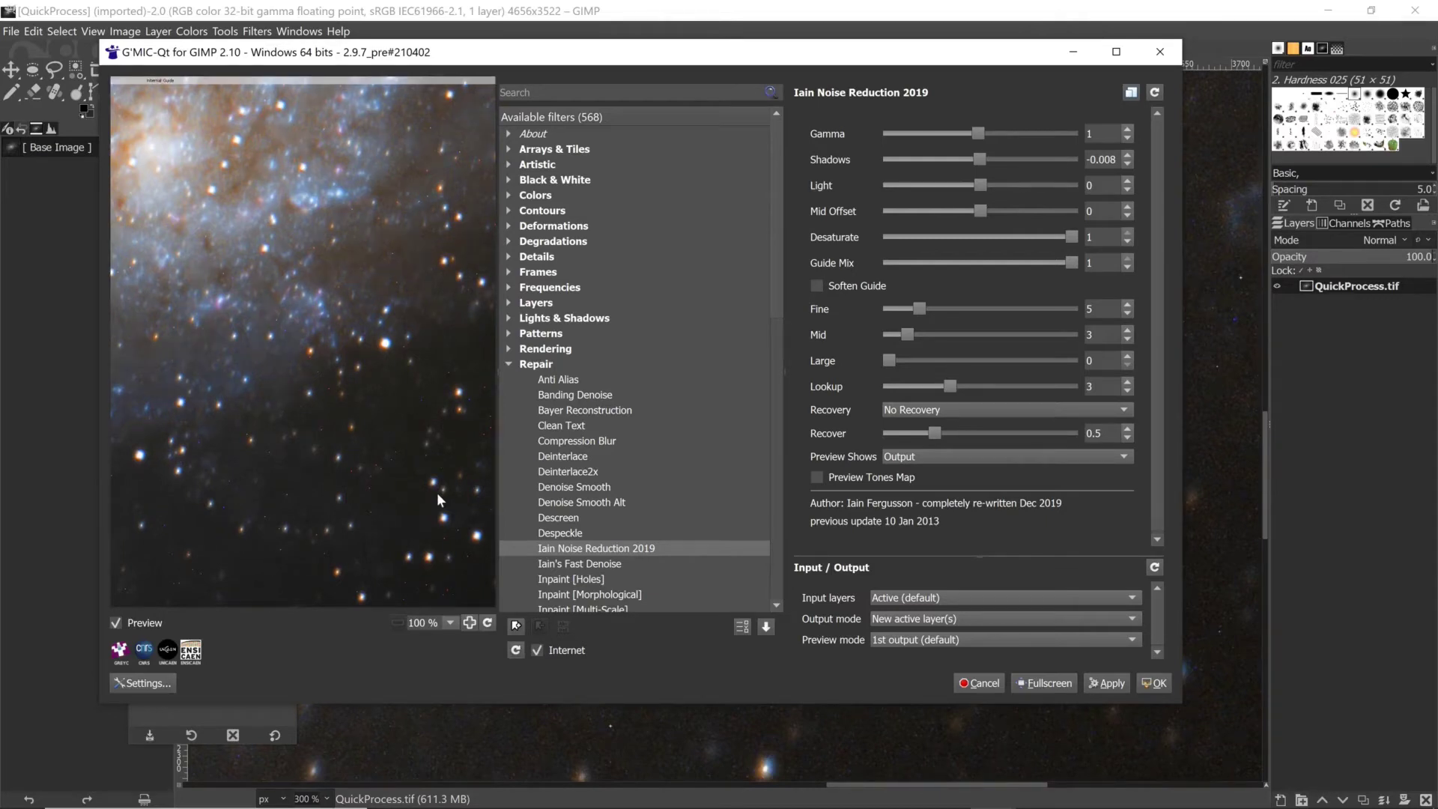
{"action": "left_click_drag", "start_coordinate": [438, 492], "coordinate": [375, 426]}
{"action": "left_click_drag", "start_coordinate": [262, 340], "coordinate": [365, 409]}
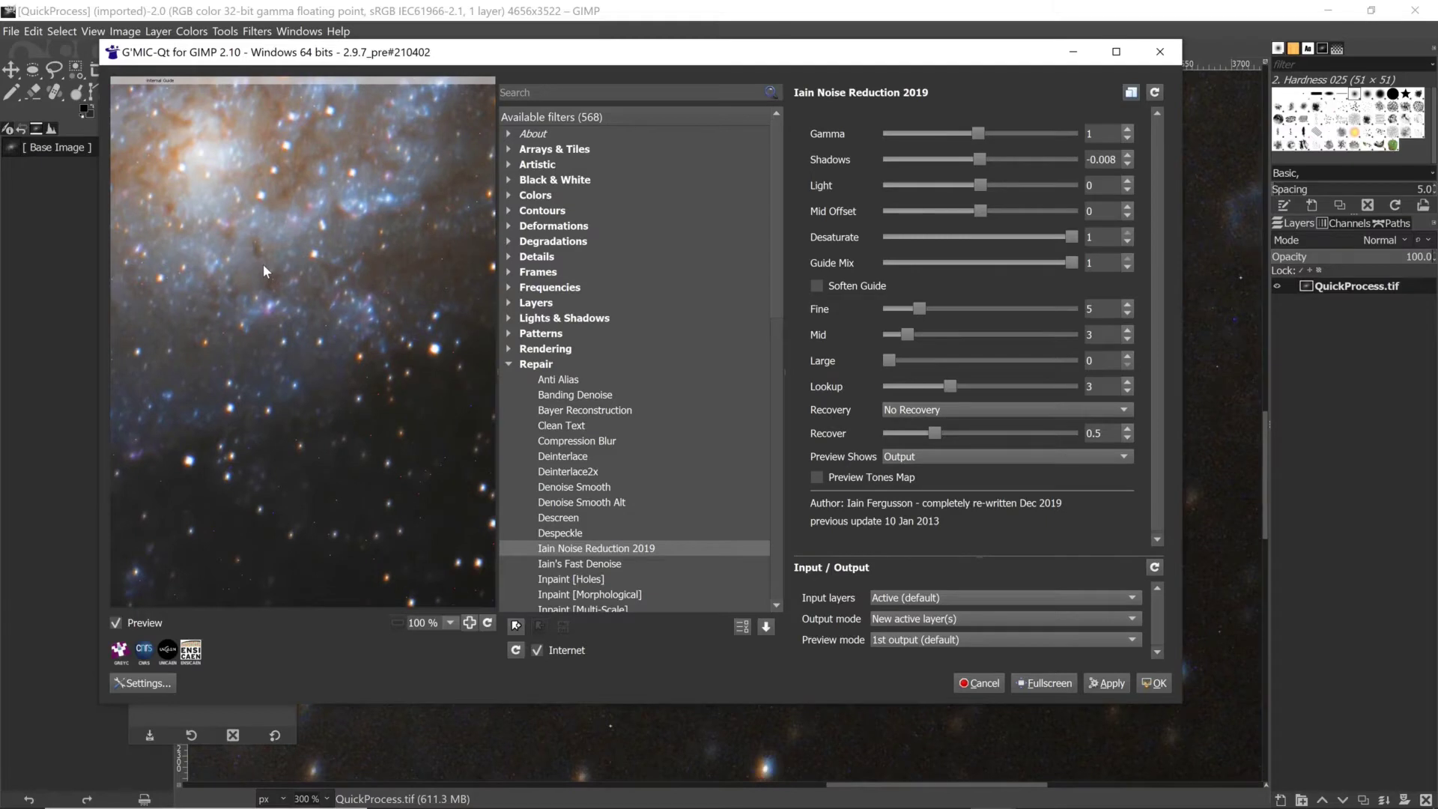
{"action": "left_click_drag", "start_coordinate": [262, 264], "coordinate": [311, 303]}
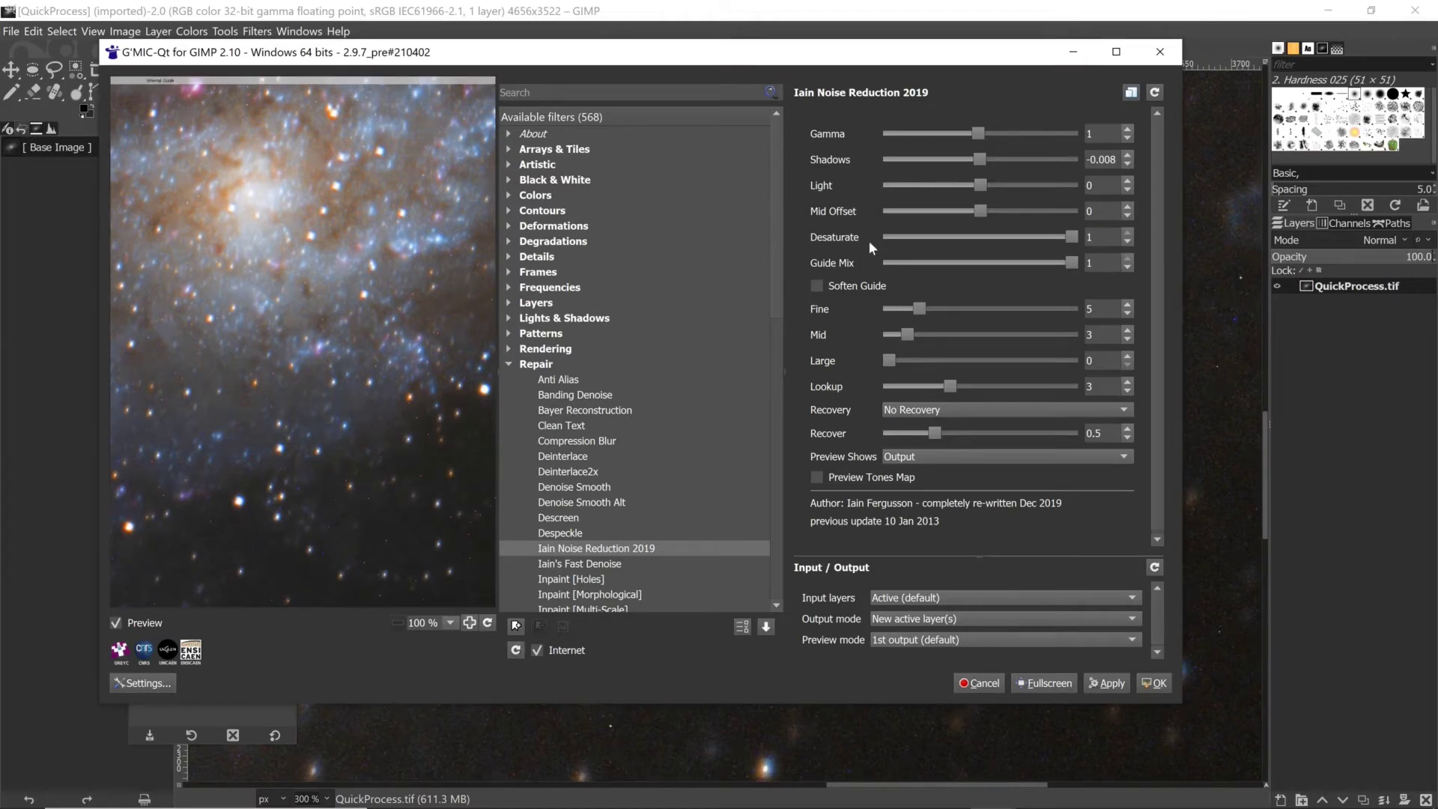
- Set Fine 9.48, Mid 5.58 and Large 2.34, and review the Recovery modes
{"action": "left_click_drag", "start_coordinate": [921, 308], "coordinate": [902, 362]}
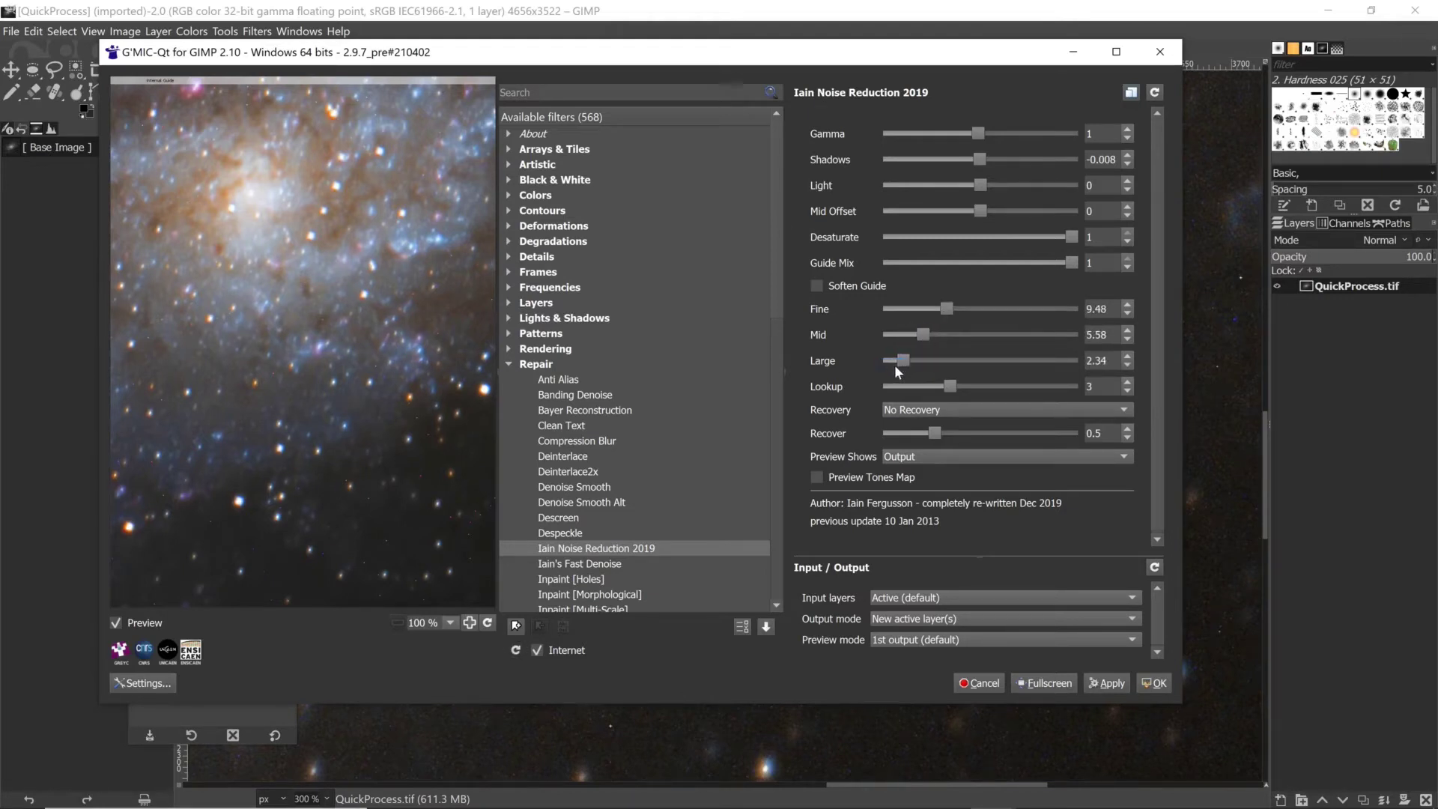
{"action": "left_click", "coordinate": [942, 406]}
{"action": "left_click", "coordinate": [934, 414]}
{"action": "left_click_drag", "start_coordinate": [379, 465], "coordinate": [225, 306]}
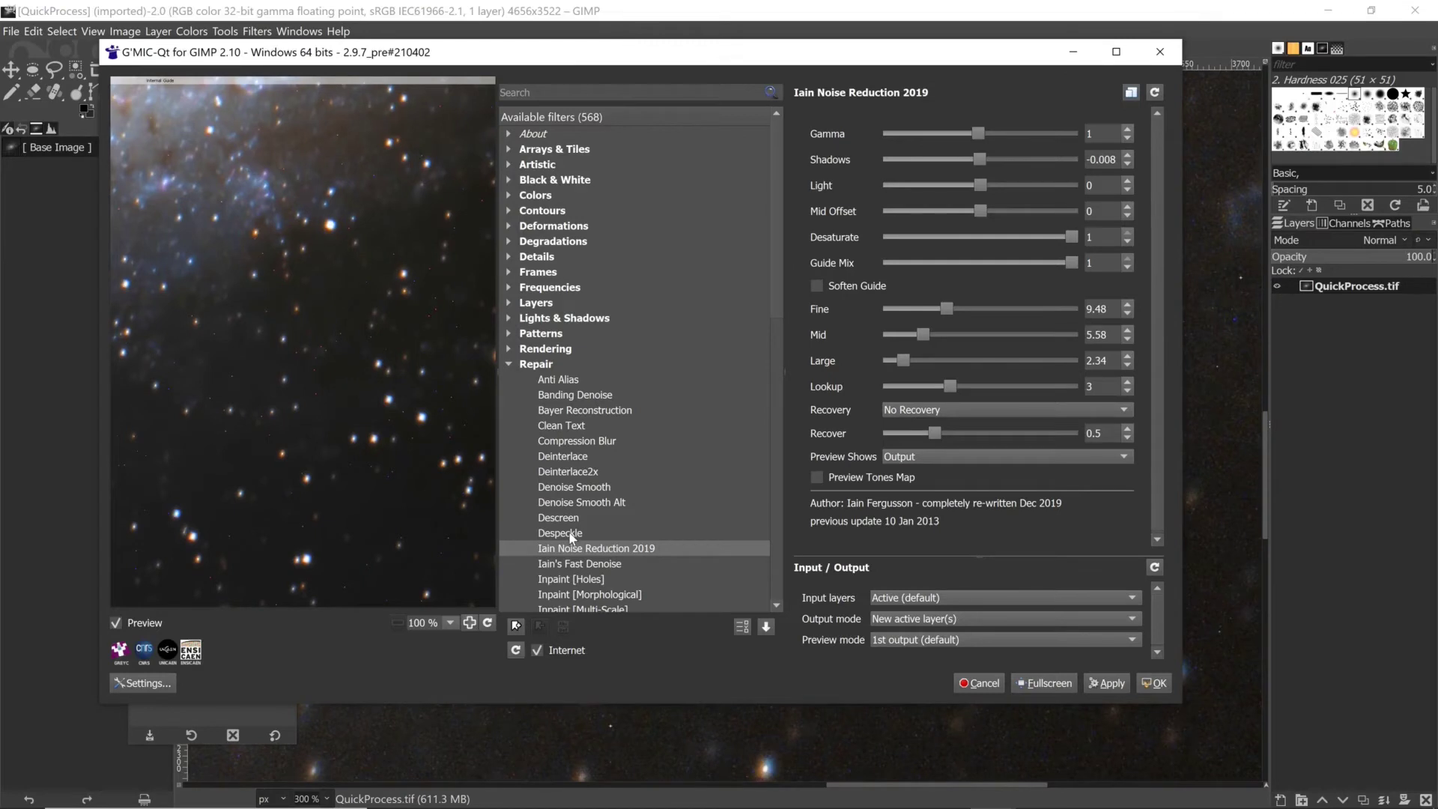
- Load Repair > Remove Hot Pixels with its default Mask Size 3 and Threshold 10
{"action": "scroll", "coordinate": [570, 535], "scroll_direction": "down", "scroll_amount": 6}
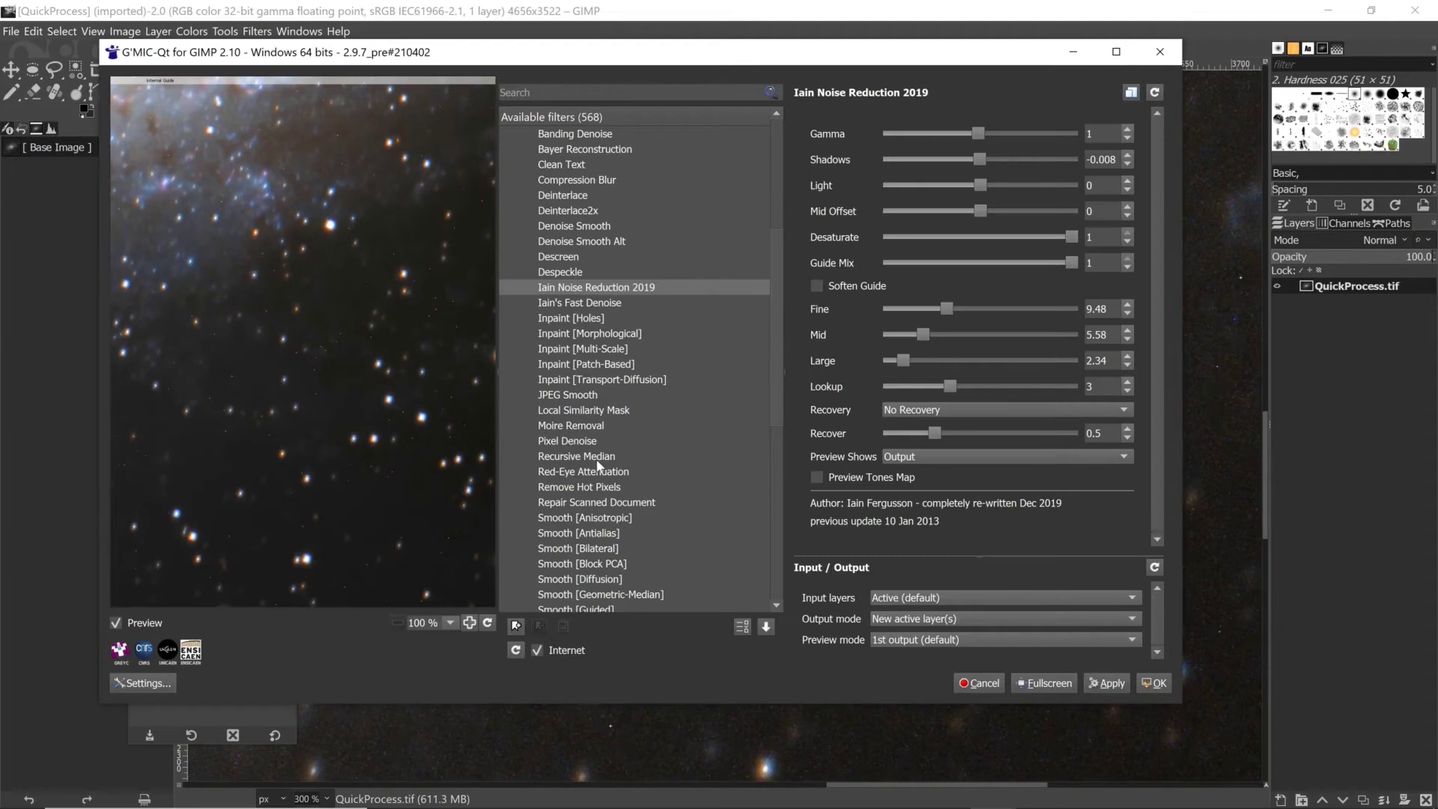
{"action": "left_click", "coordinate": [581, 489]}
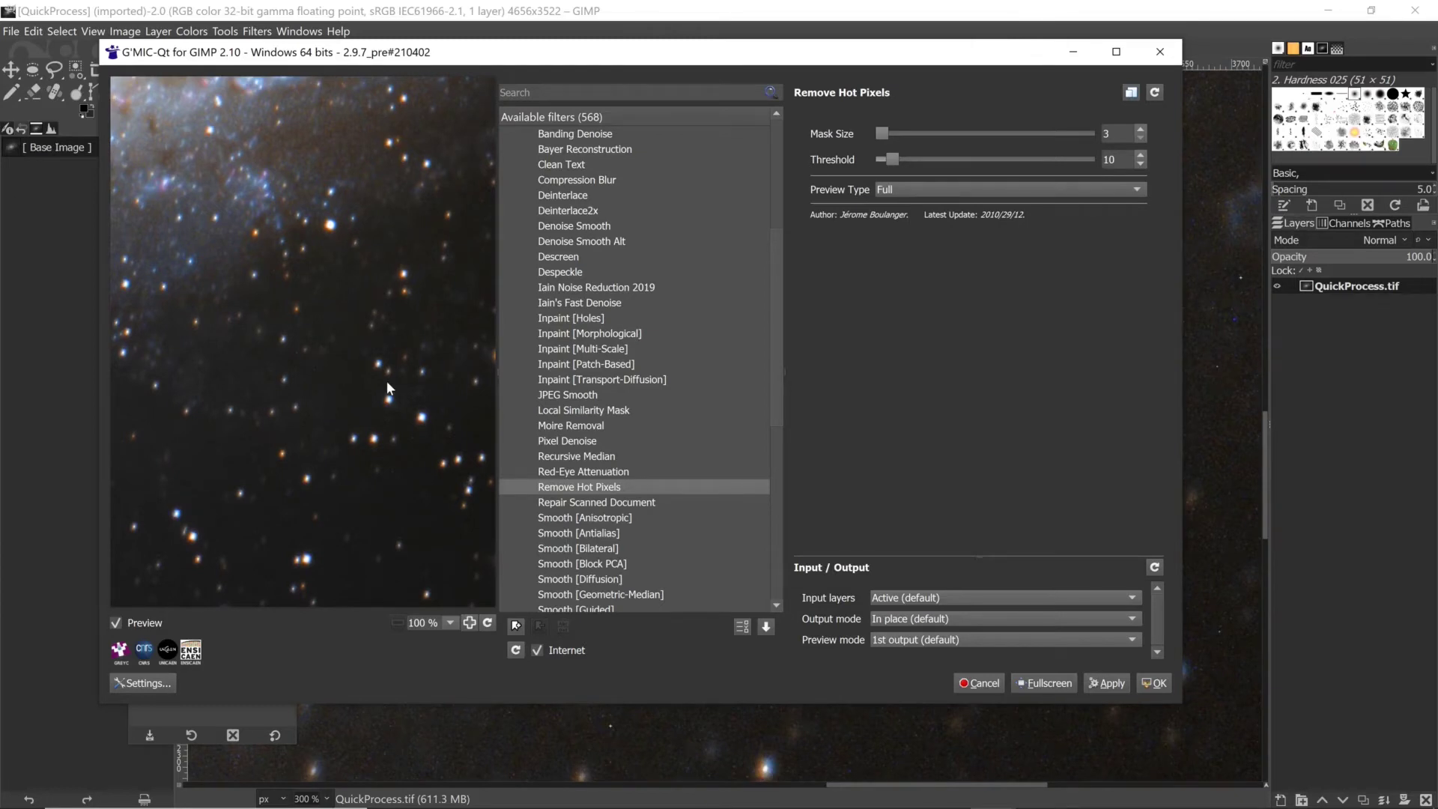
- Raise the Remove Hot Pixels Mask Size from 3 to 8, leaving Threshold at 10
{"action": "left_click_drag", "start_coordinate": [424, 379], "coordinate": [398, 380]}
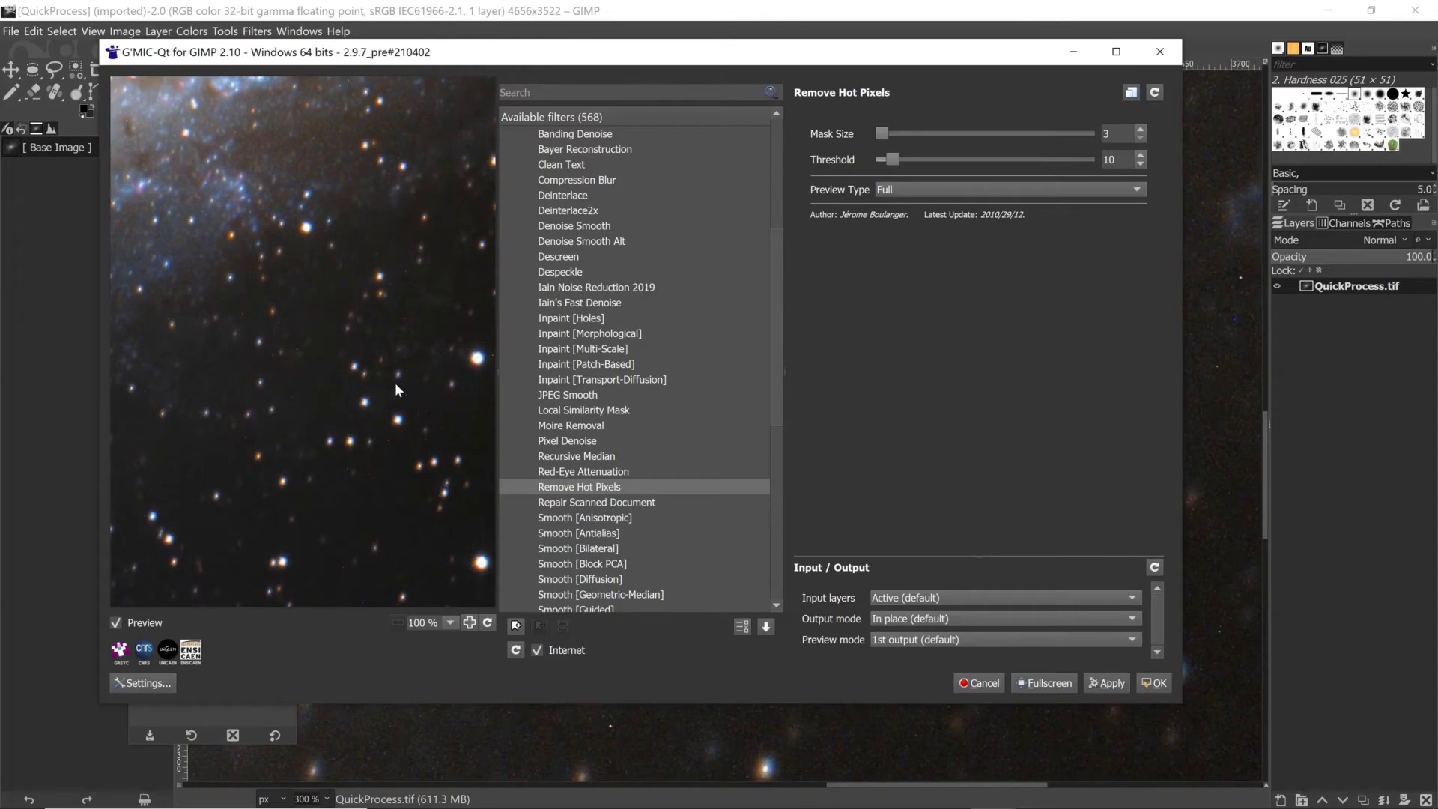
{"action": "left_click_drag", "start_coordinate": [343, 400], "coordinate": [358, 401]}
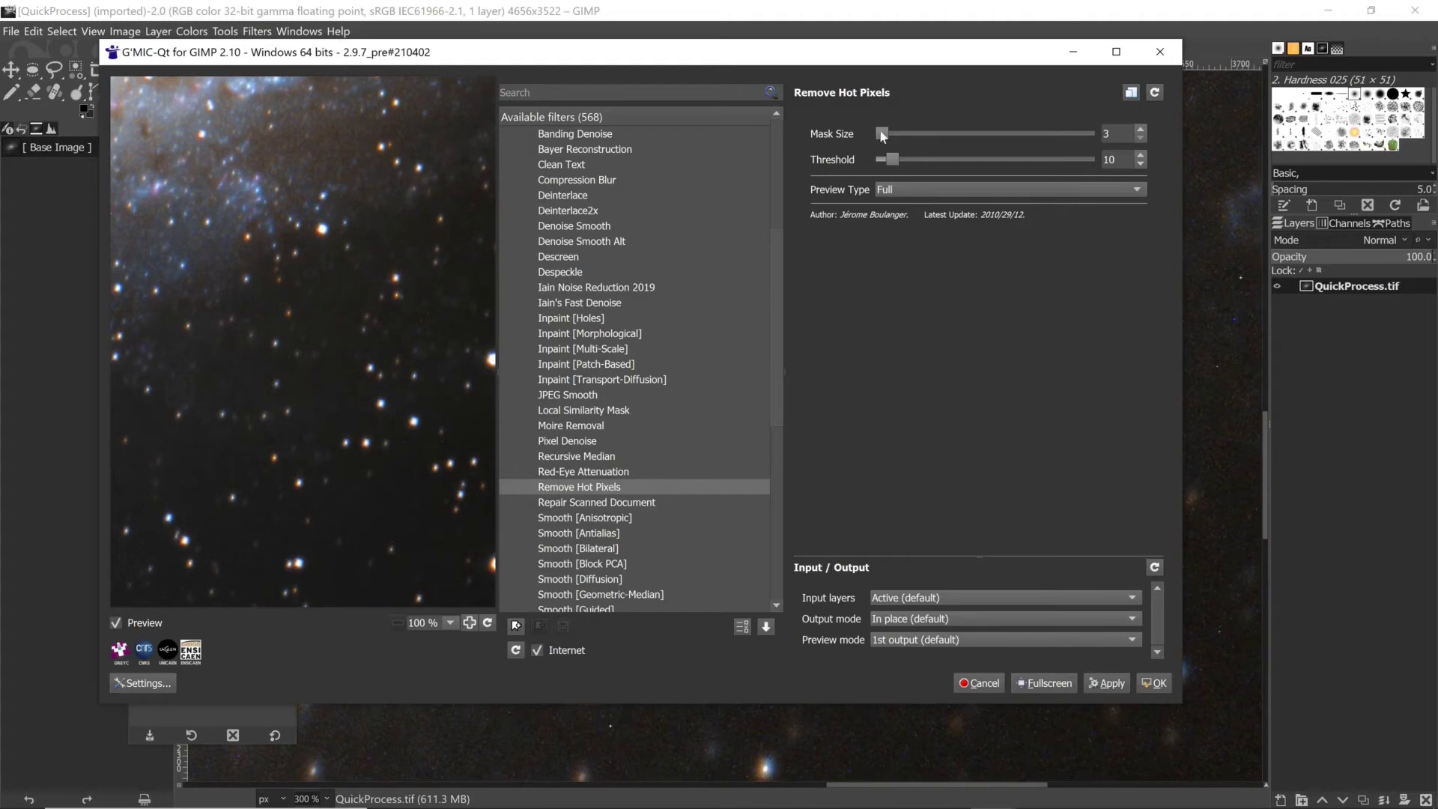
{"action": "left_click_drag", "start_coordinate": [881, 135], "coordinate": [935, 144]}
{"action": "left_click_drag", "start_coordinate": [246, 322], "coordinate": [370, 434]}
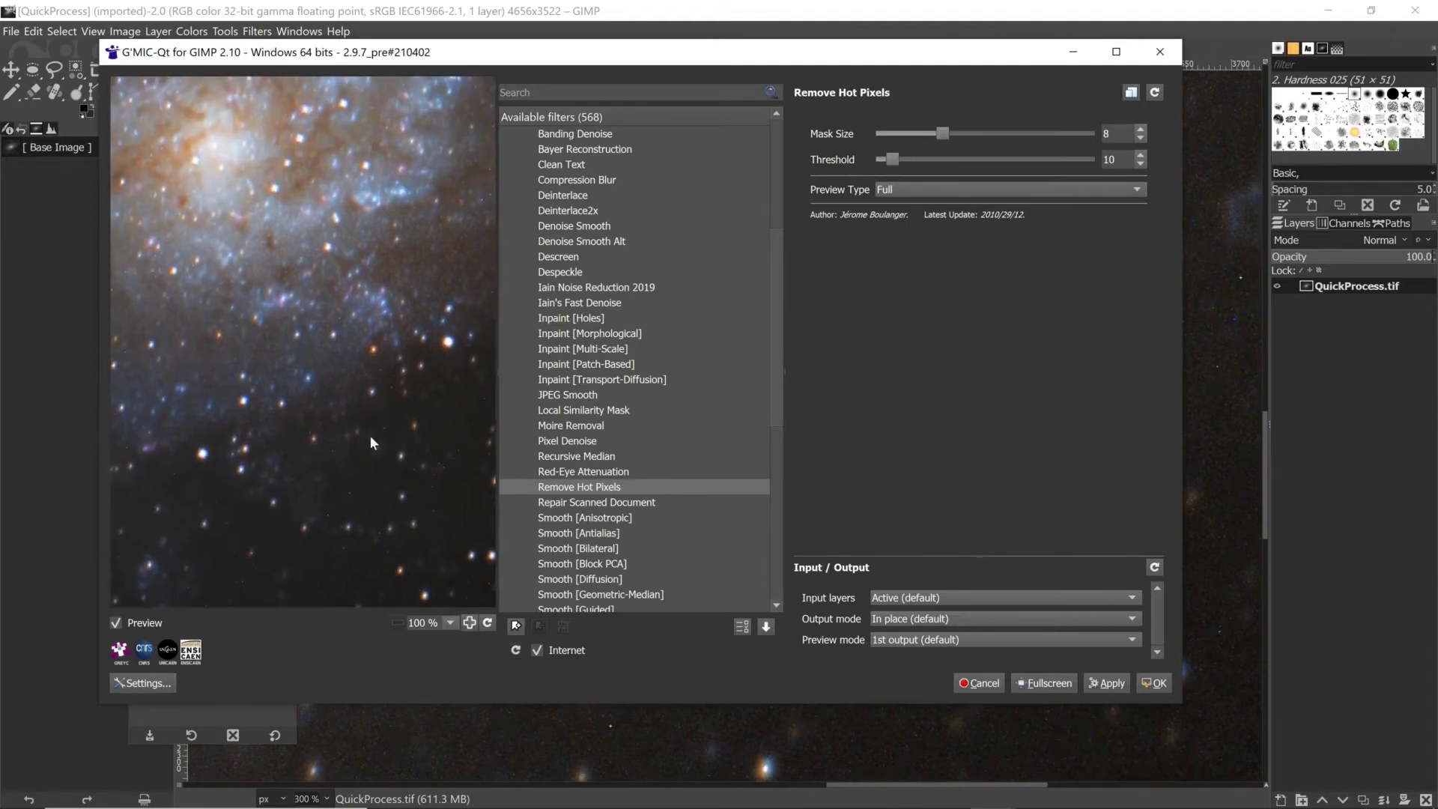
{"action": "left_click_drag", "start_coordinate": [199, 288], "coordinate": [329, 362]}
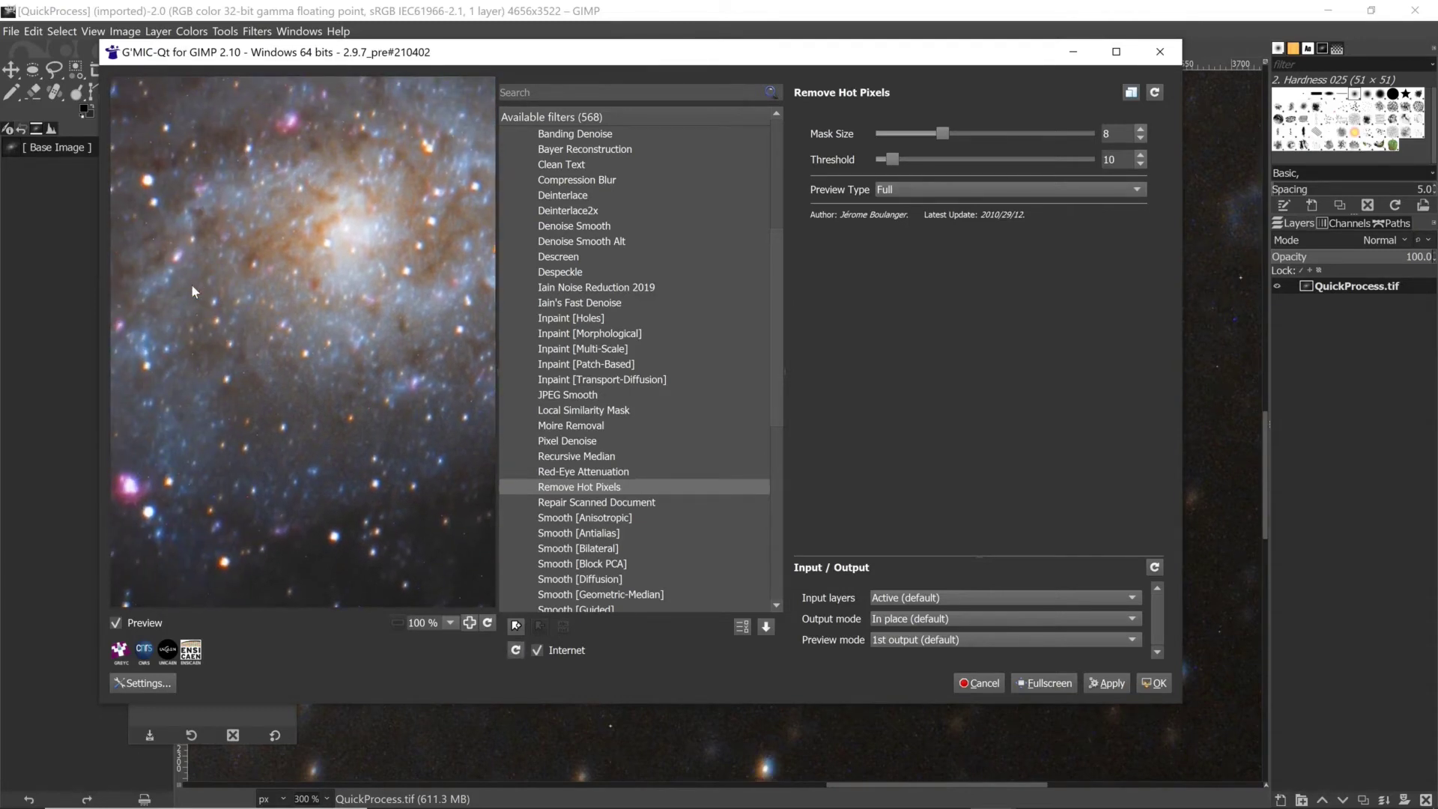
{"action": "left_click_drag", "start_coordinate": [191, 284], "coordinate": [371, 385]}
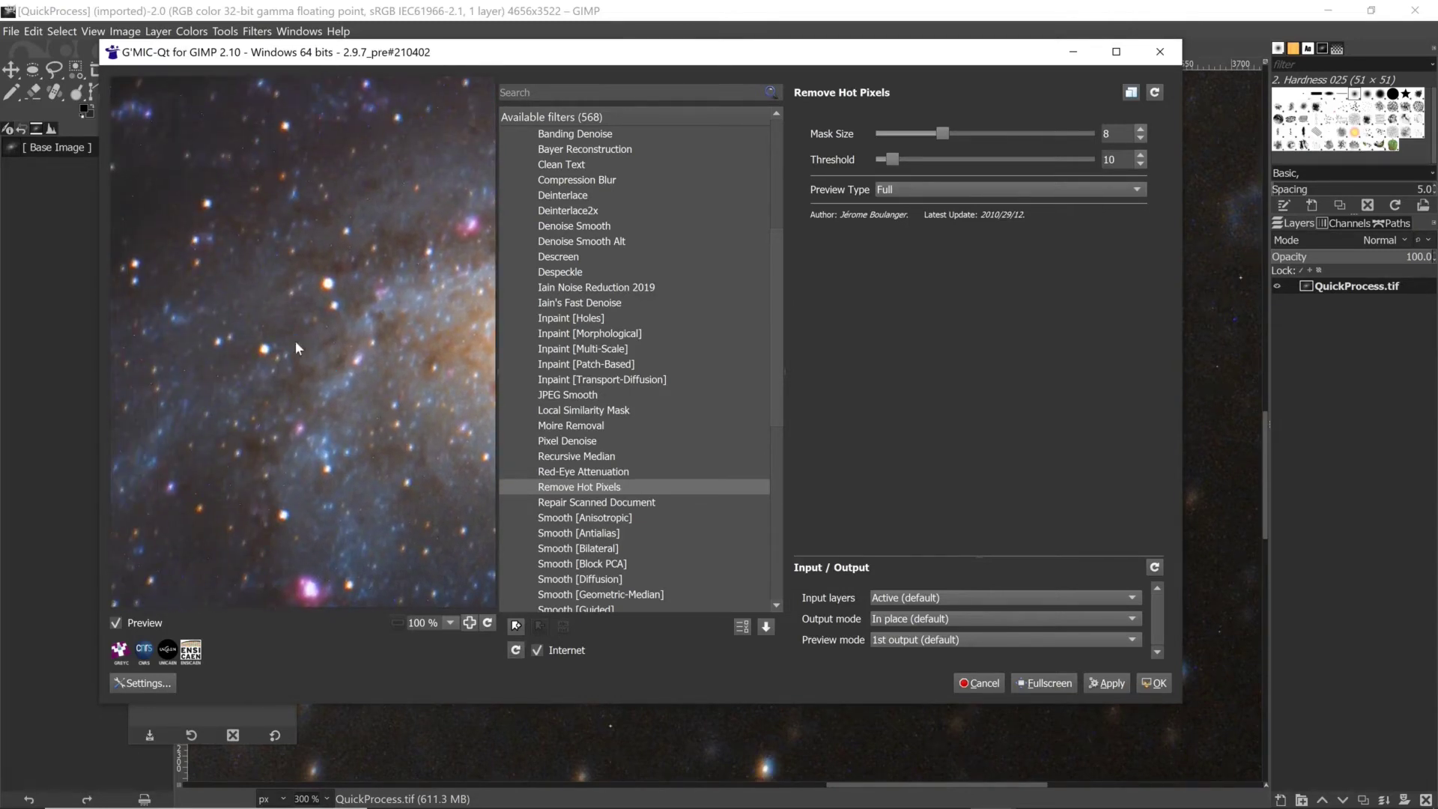
{"action": "left_click_drag", "start_coordinate": [204, 249], "coordinate": [362, 325]}
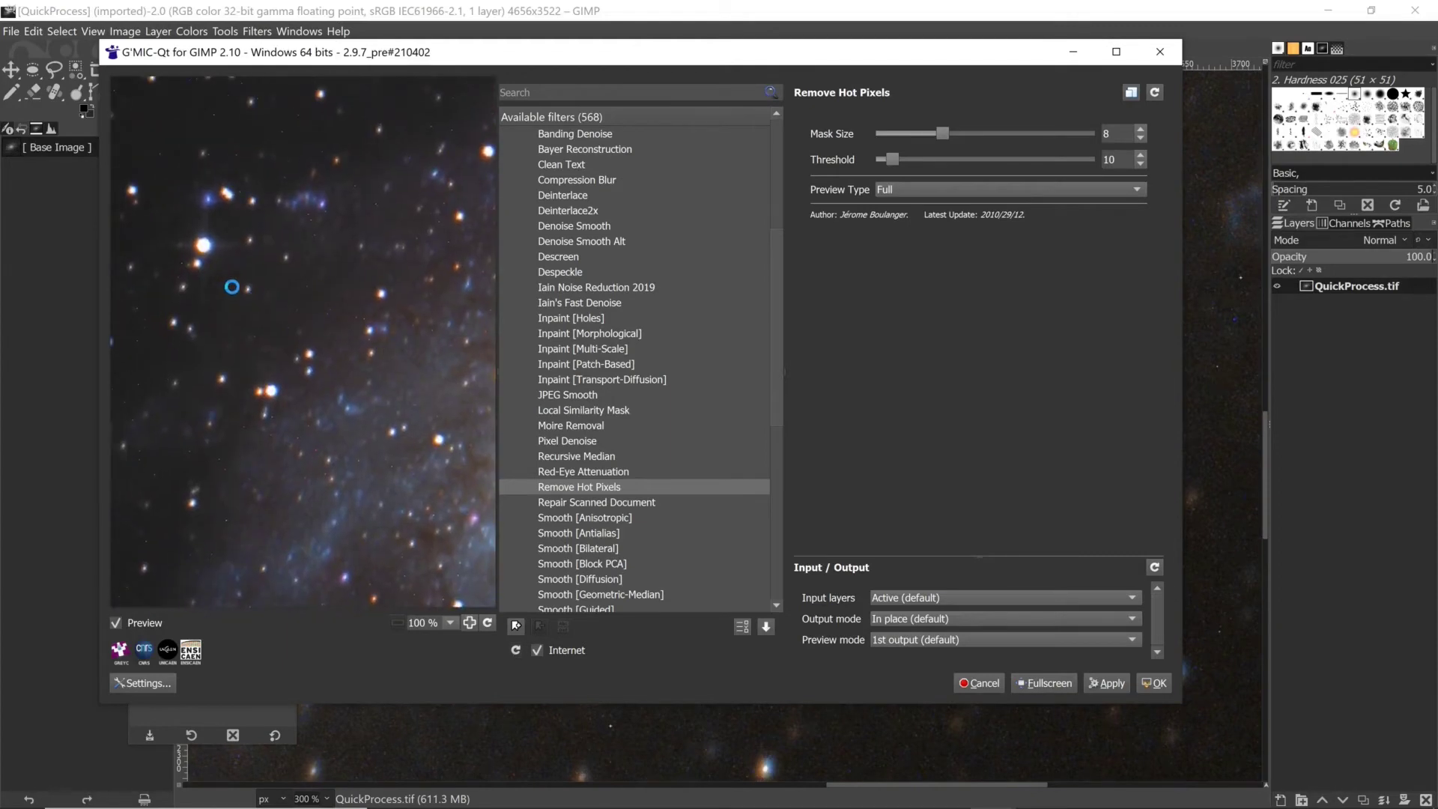
{"action": "left_click_drag", "start_coordinate": [232, 287], "coordinate": [409, 370]}
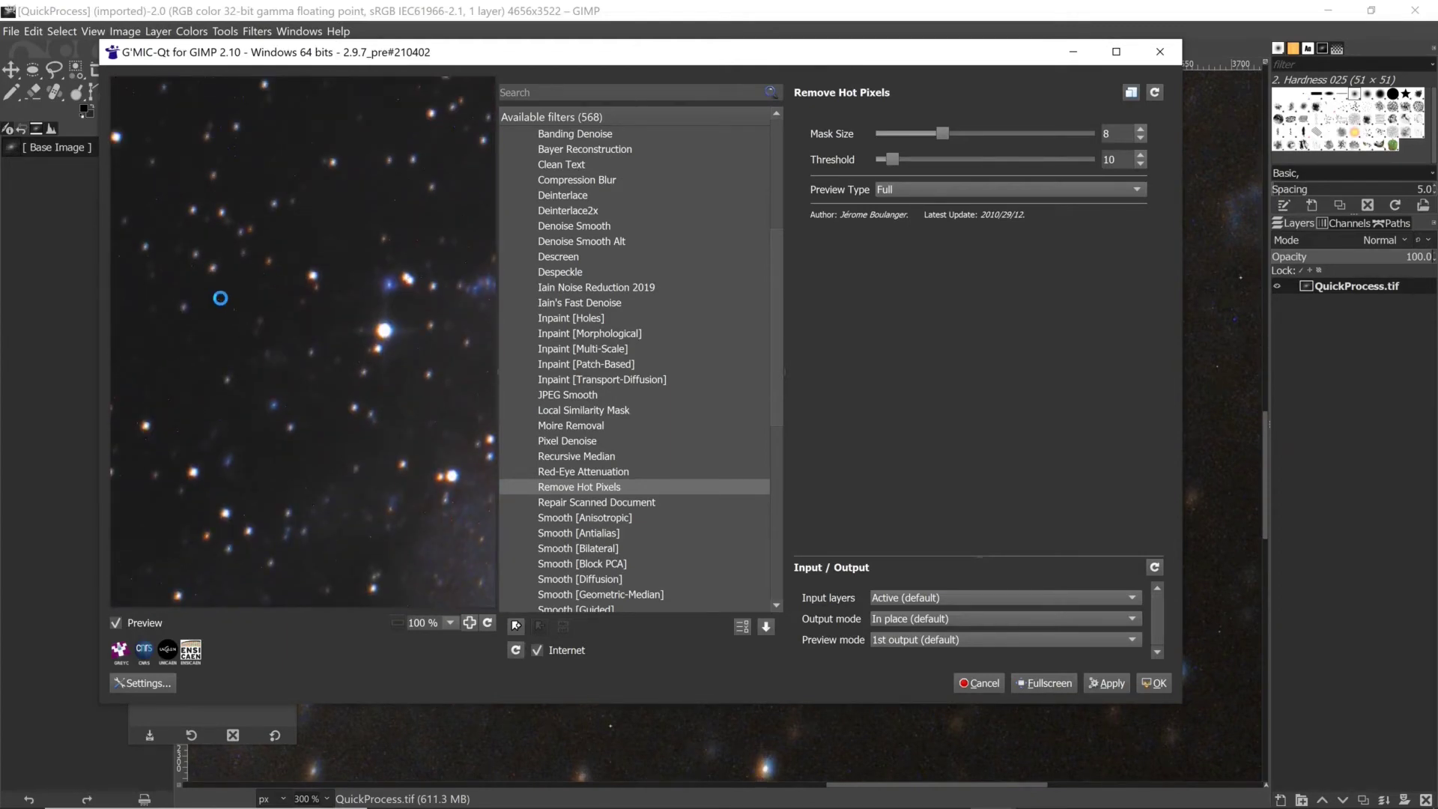
{"action": "left_click_drag", "start_coordinate": [220, 298], "coordinate": [379, 474]}
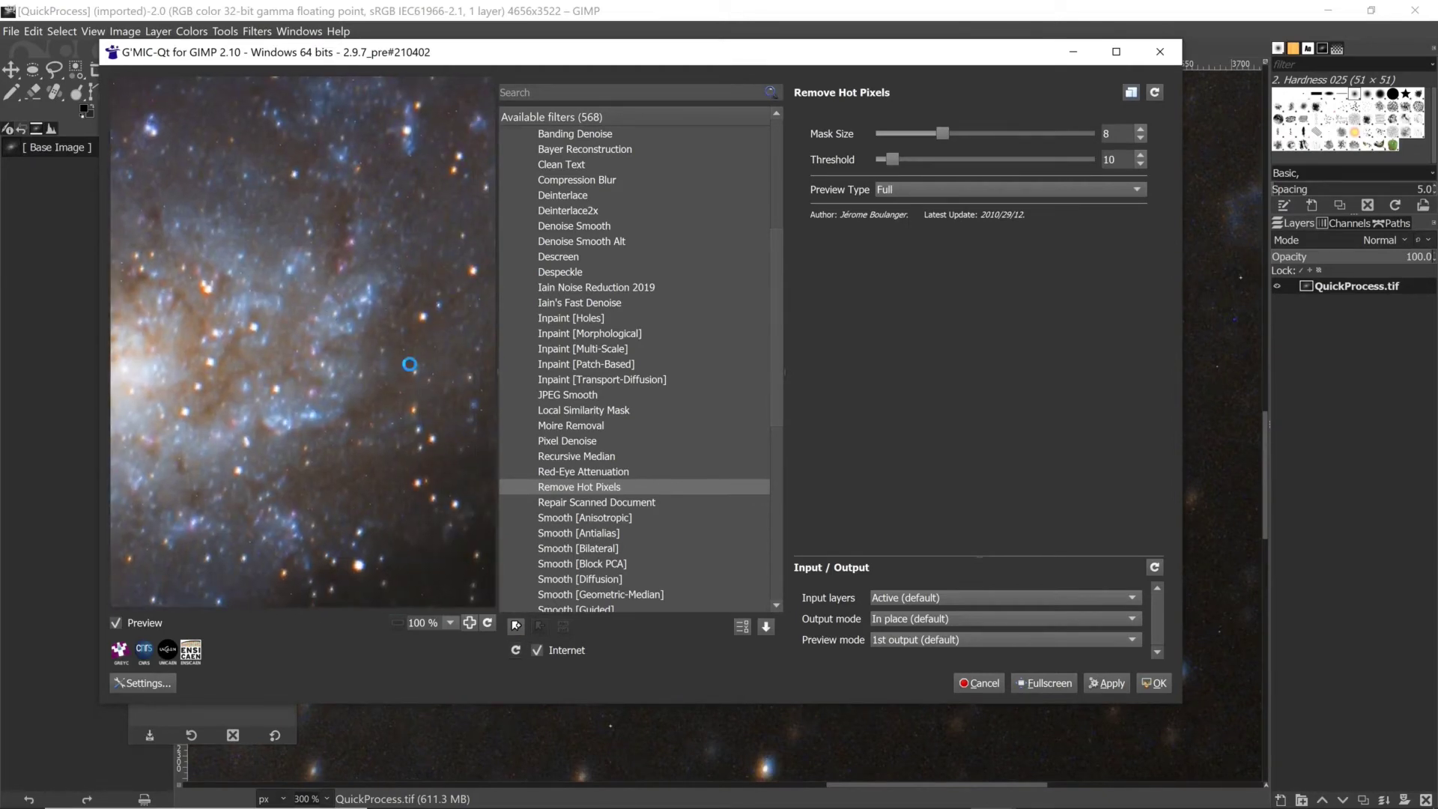
{"action": "left_click_drag", "start_coordinate": [455, 437], "coordinate": [309, 353]}
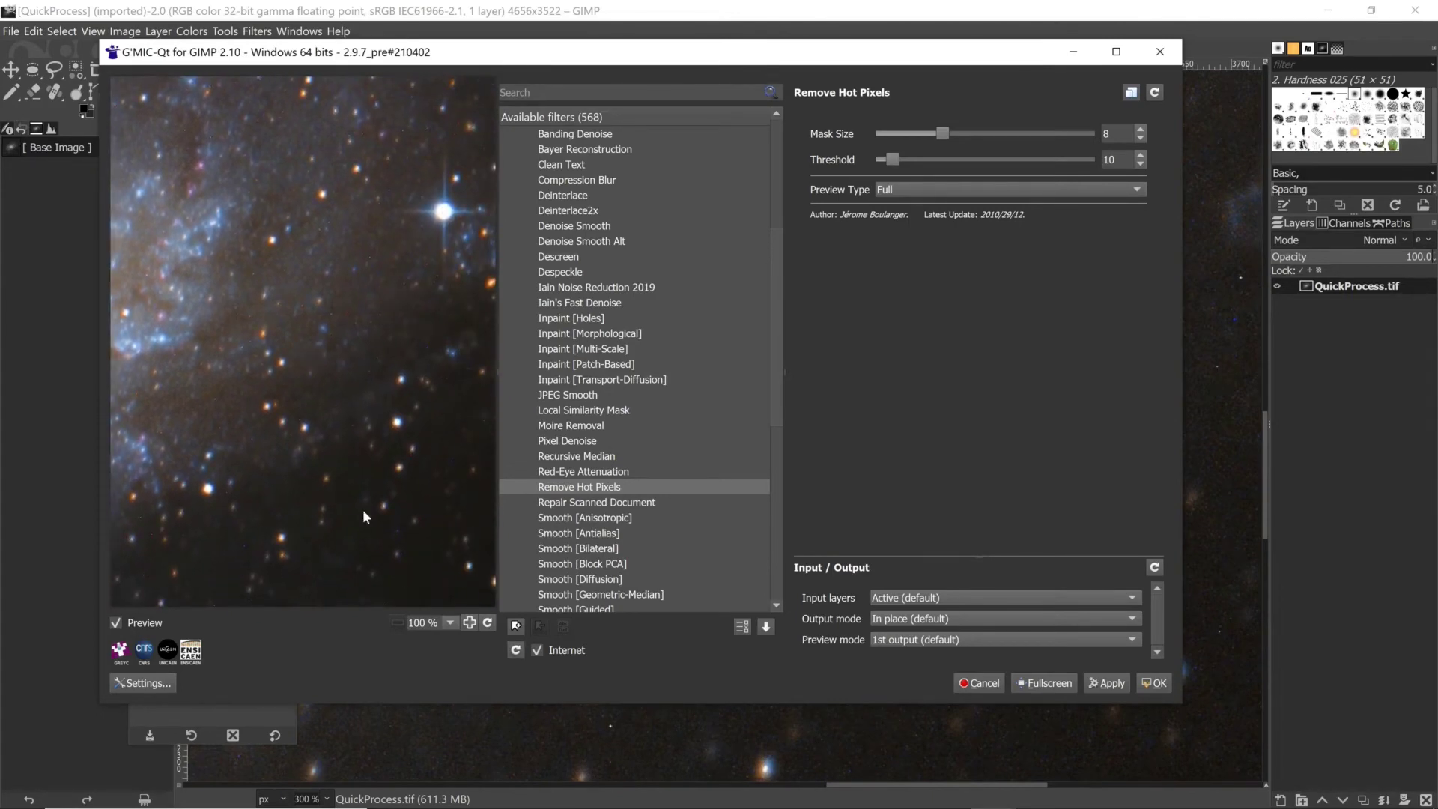
{"action": "left_click_drag", "start_coordinate": [363, 509], "coordinate": [370, 334]}
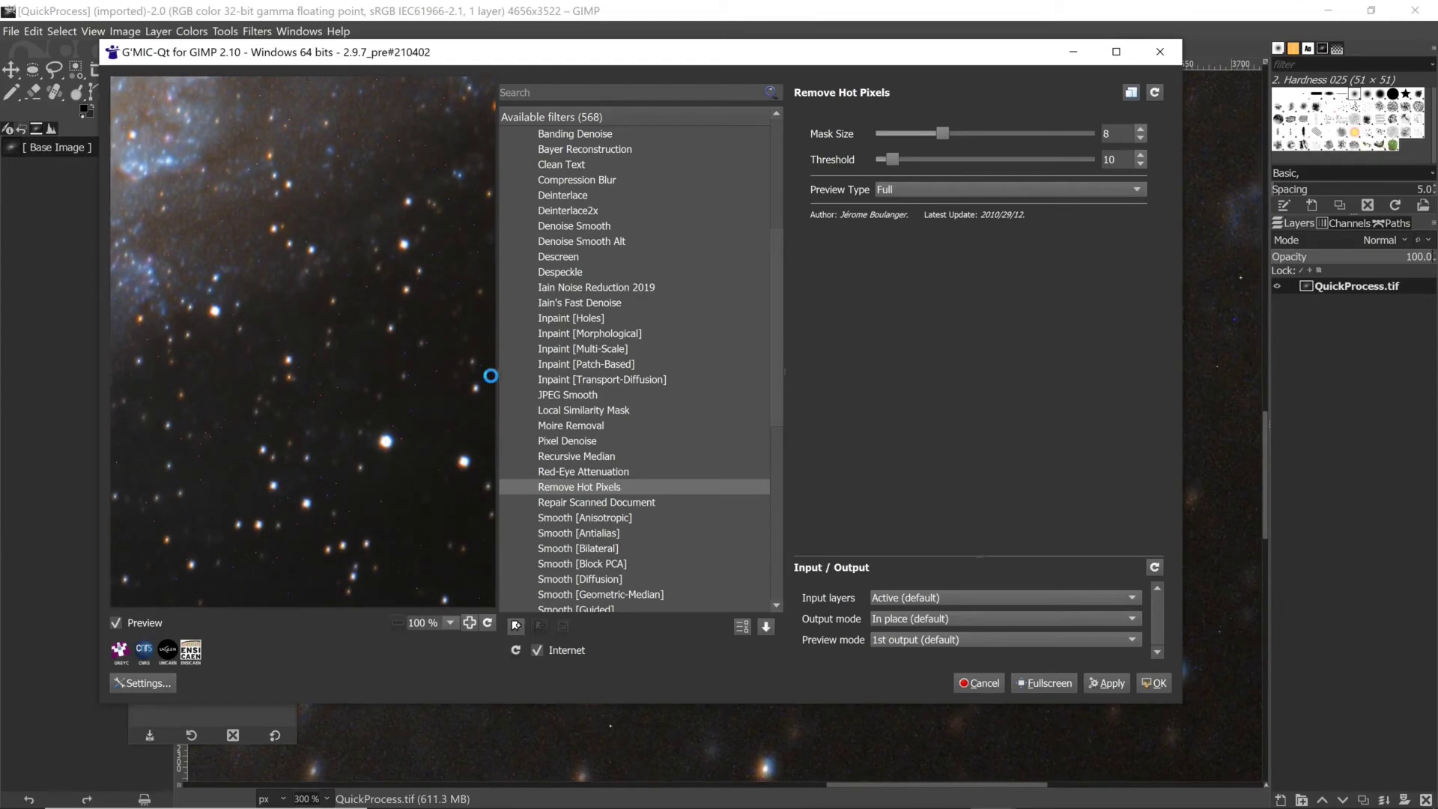
- Apply Remove Hot Pixels (Mask Size 8, Threshold 10) with Output mode 'In place (default)'
{"action": "left_click", "coordinate": [1111, 684]}
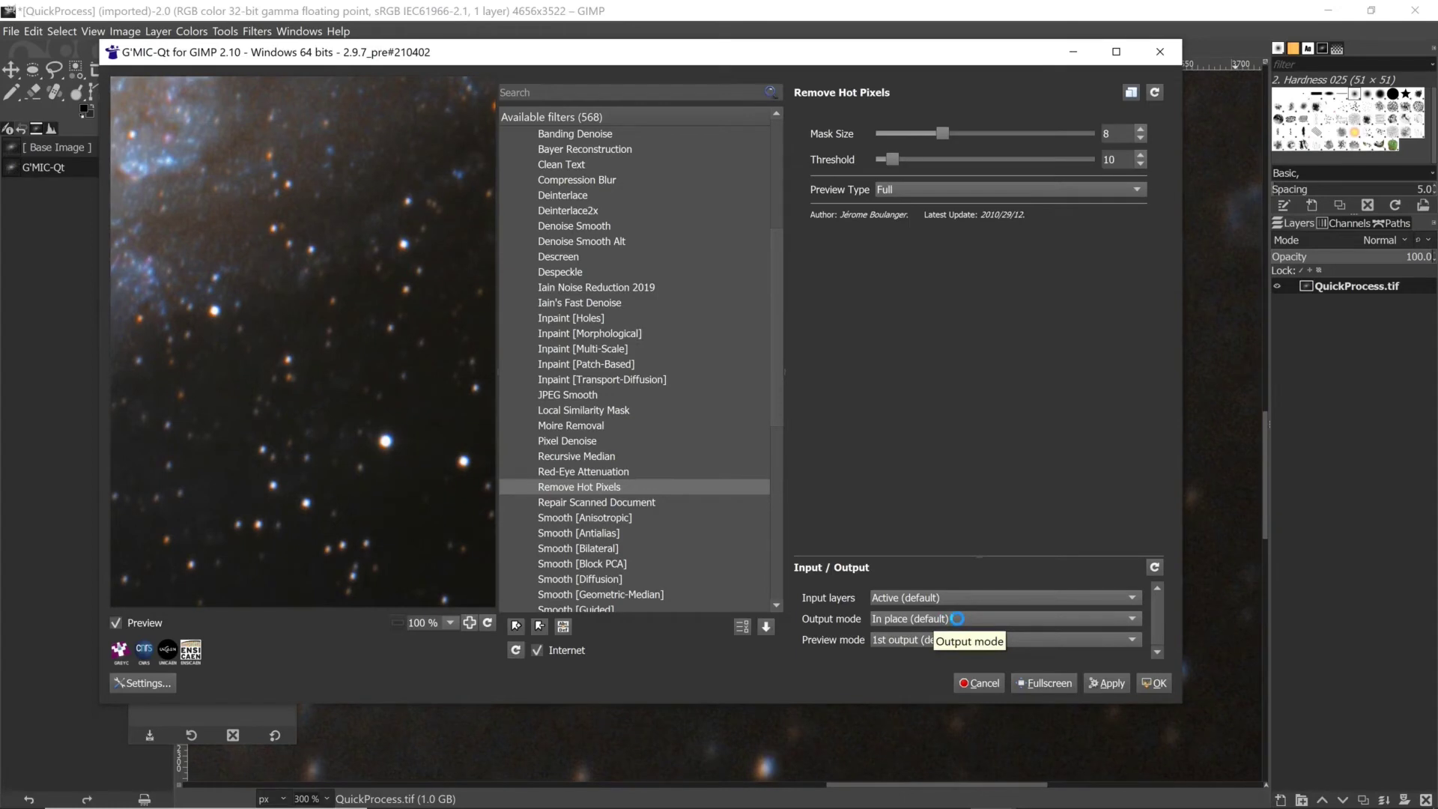
{"action": "left_click", "coordinate": [956, 618]}
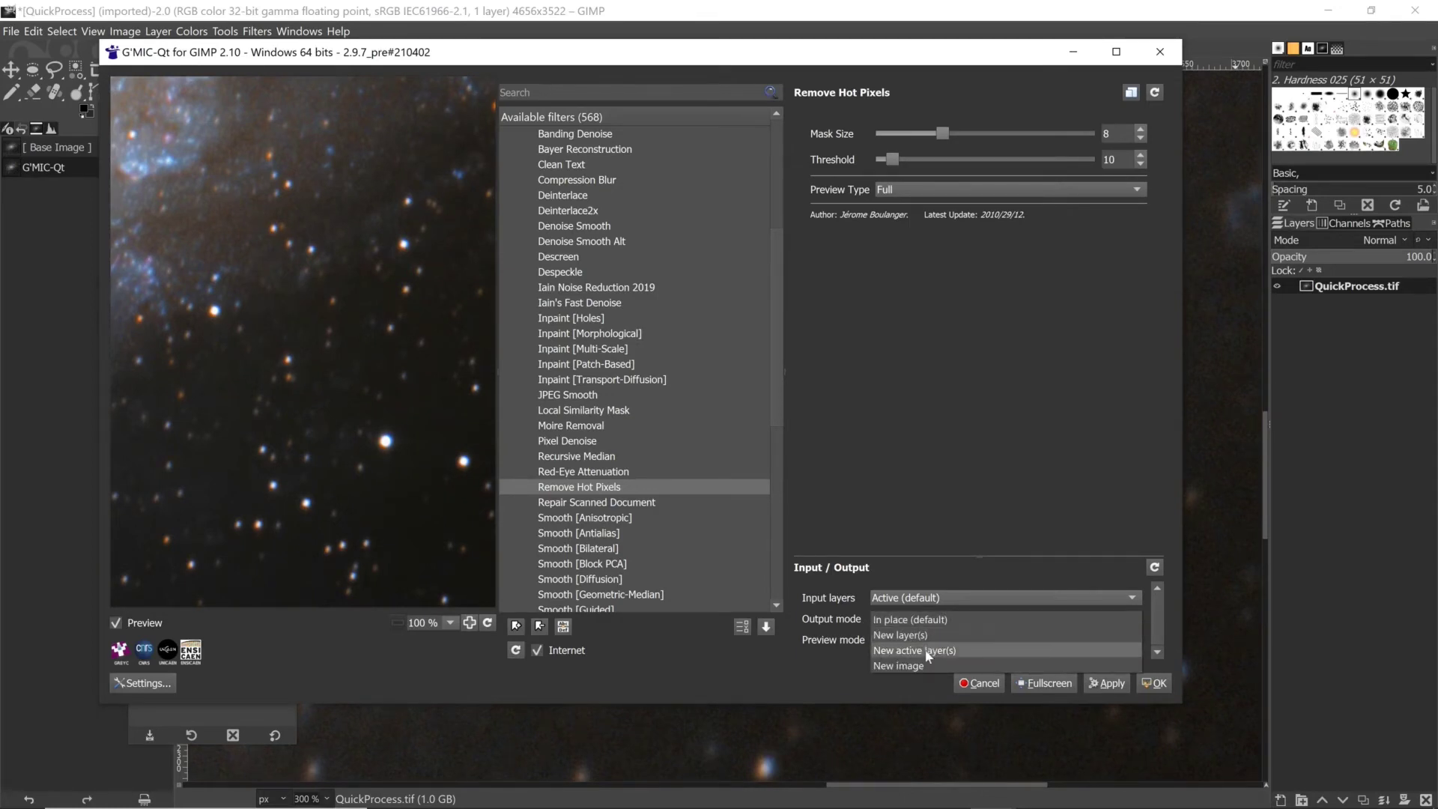
{"action": "left_click", "coordinate": [956, 567]}
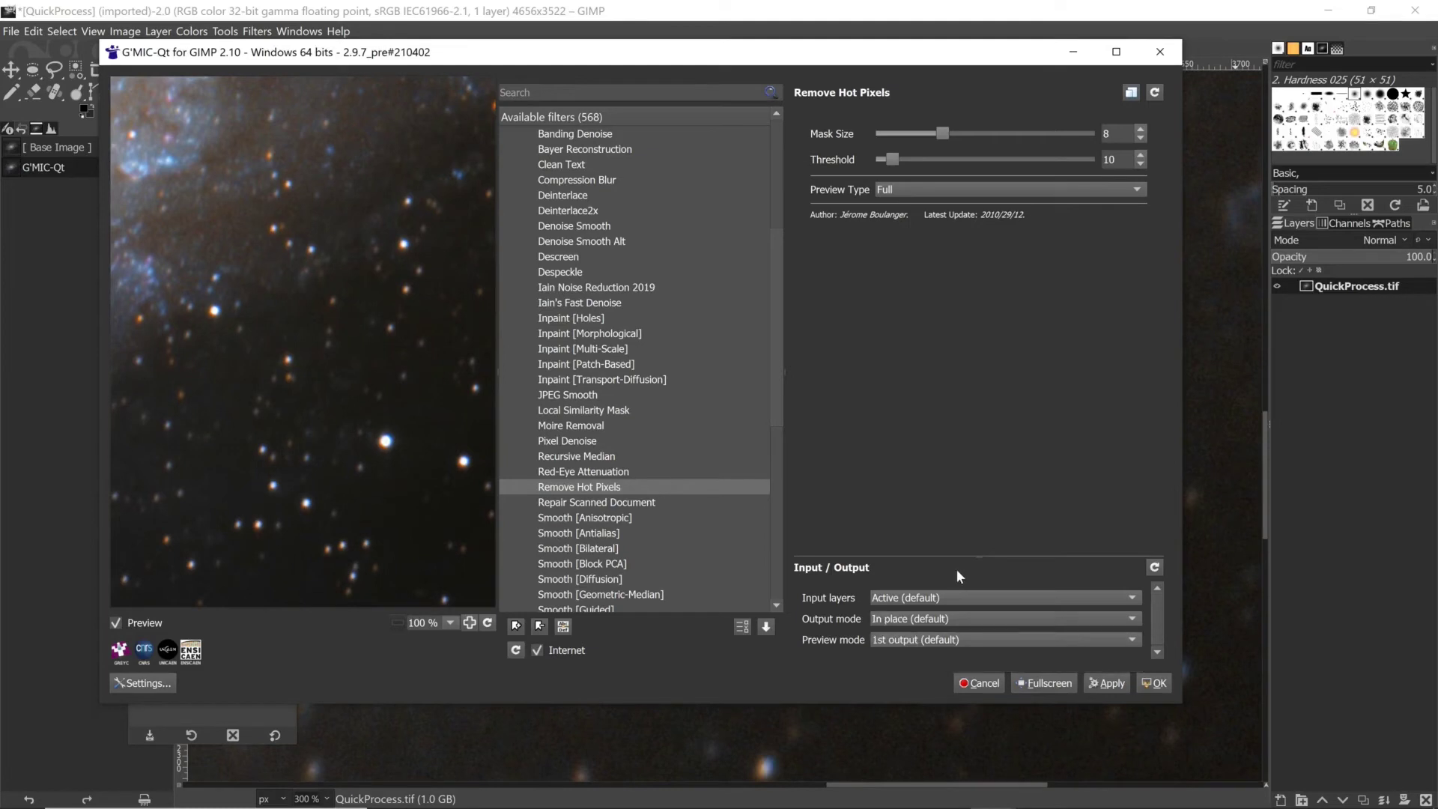
{"action": "left_click", "coordinate": [1154, 682]}
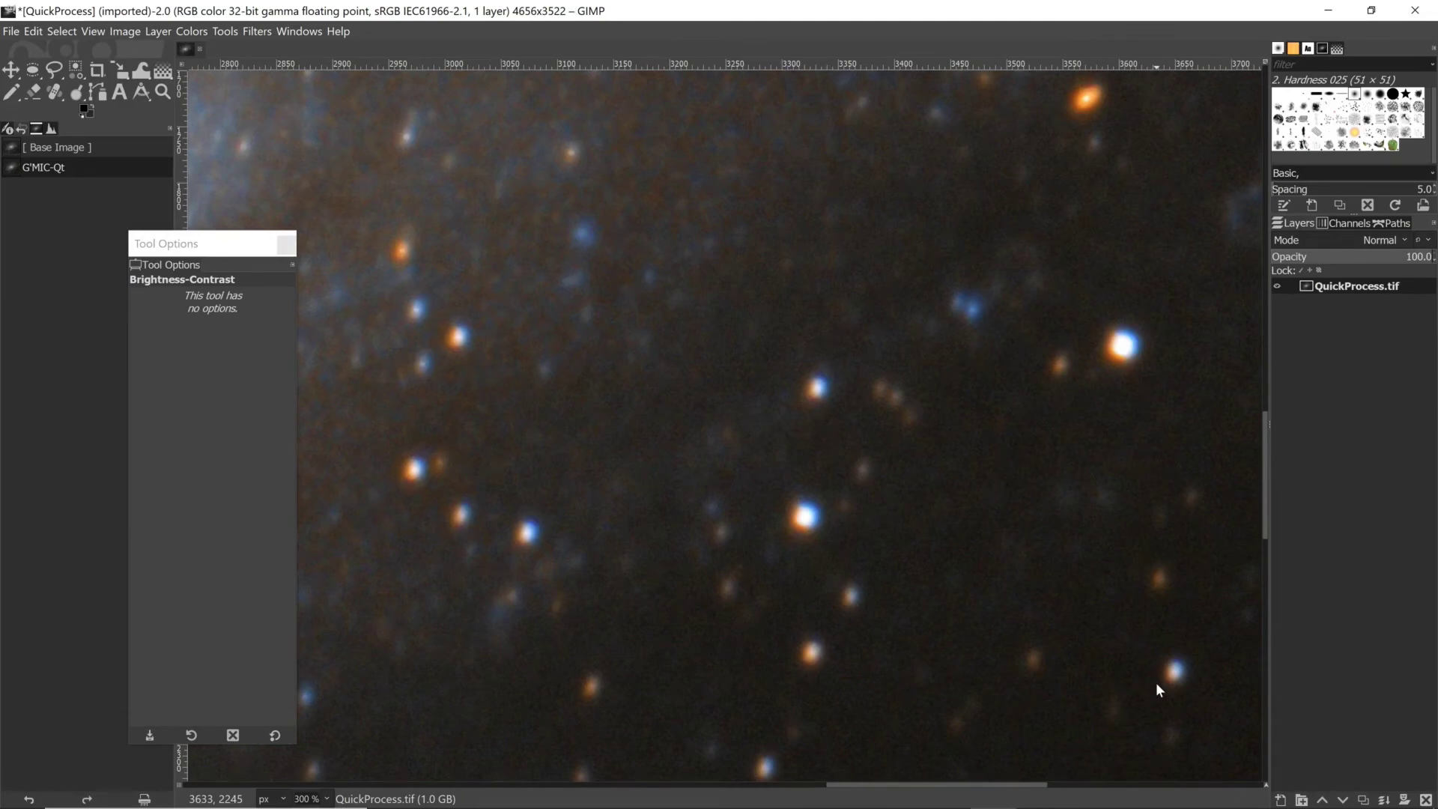
{"action": "left_click", "coordinate": [61, 146]}
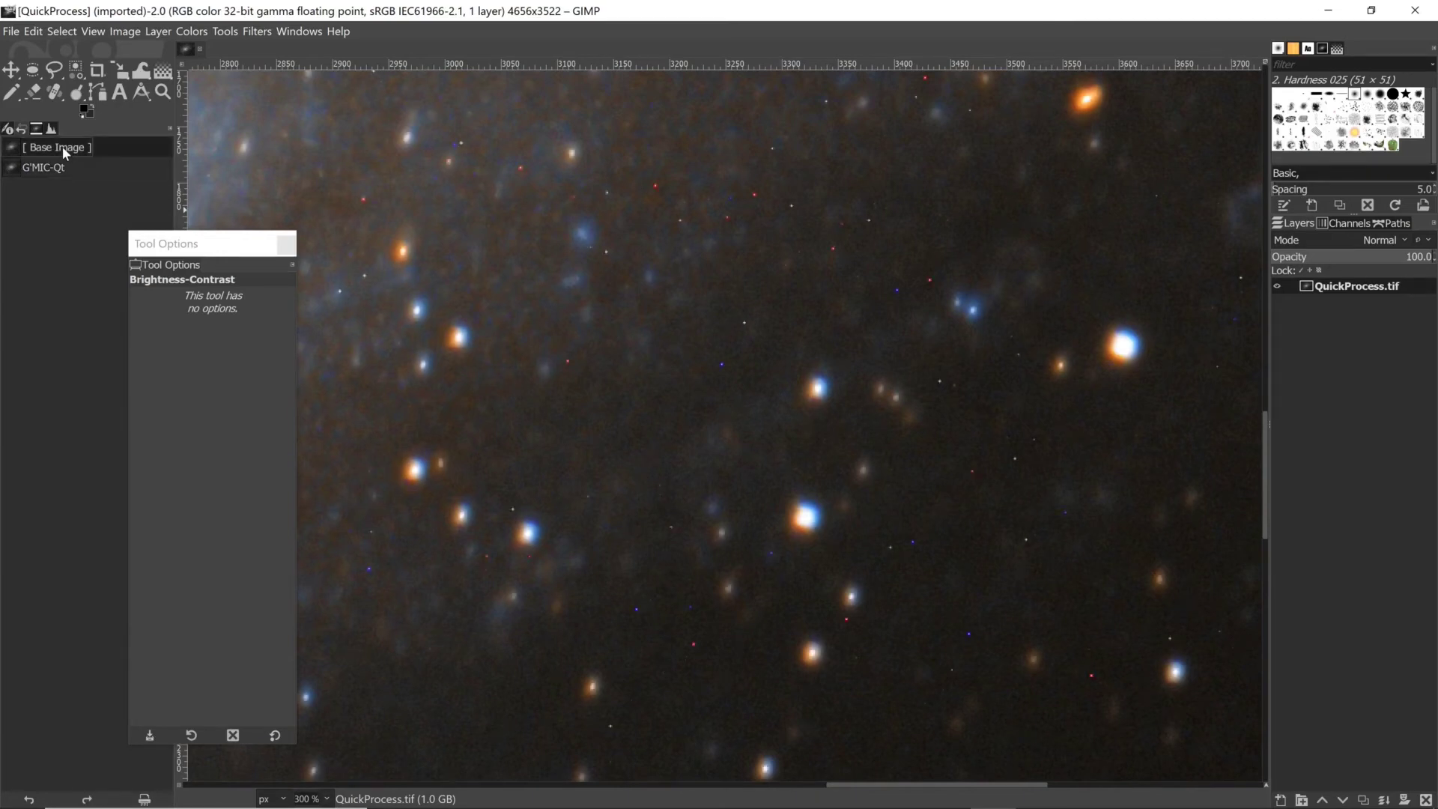
{"action": "left_click", "coordinate": [57, 167]}
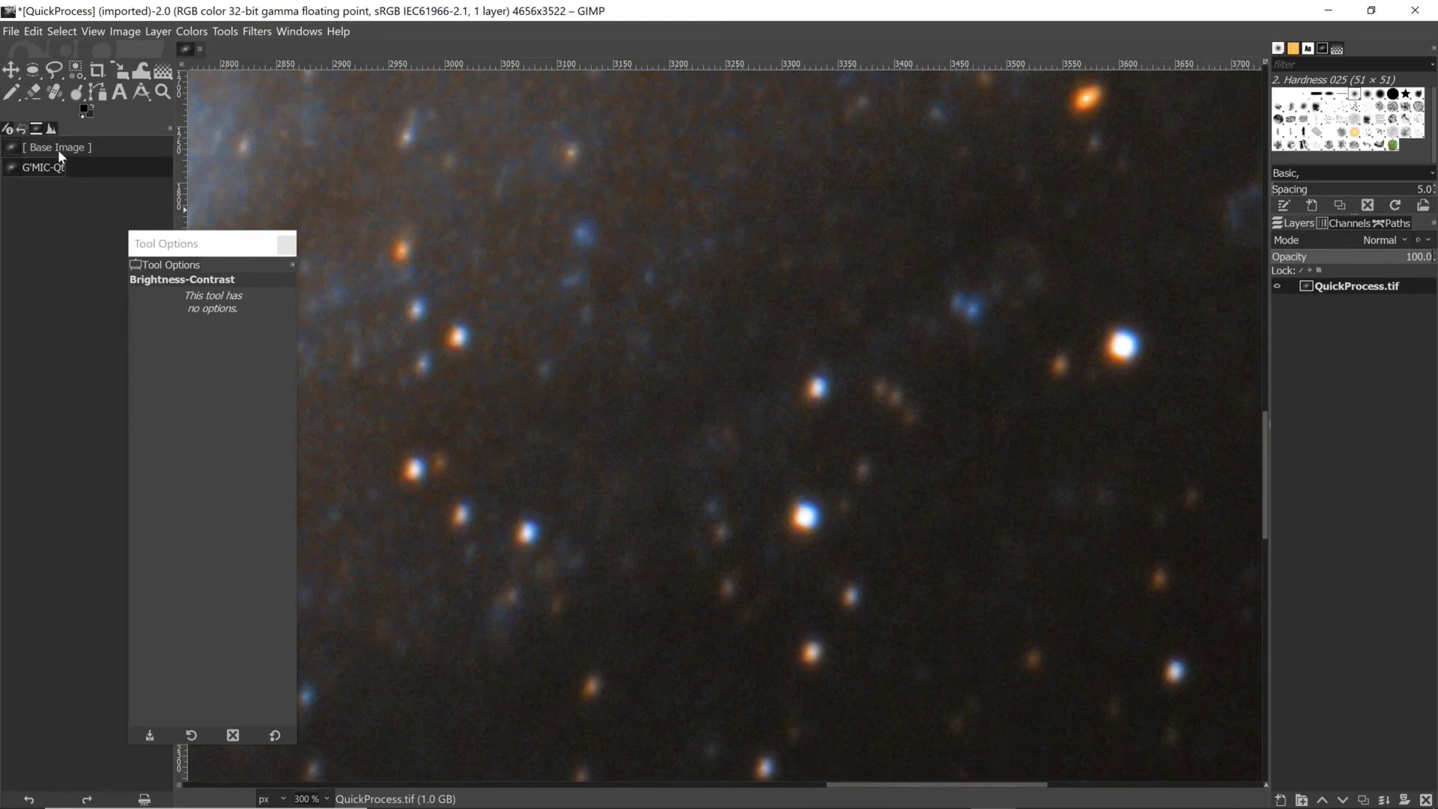
{"action": "left_click", "coordinate": [57, 150]}
{"action": "left_click", "coordinate": [59, 168]}
{"action": "left_click", "coordinate": [58, 150]}
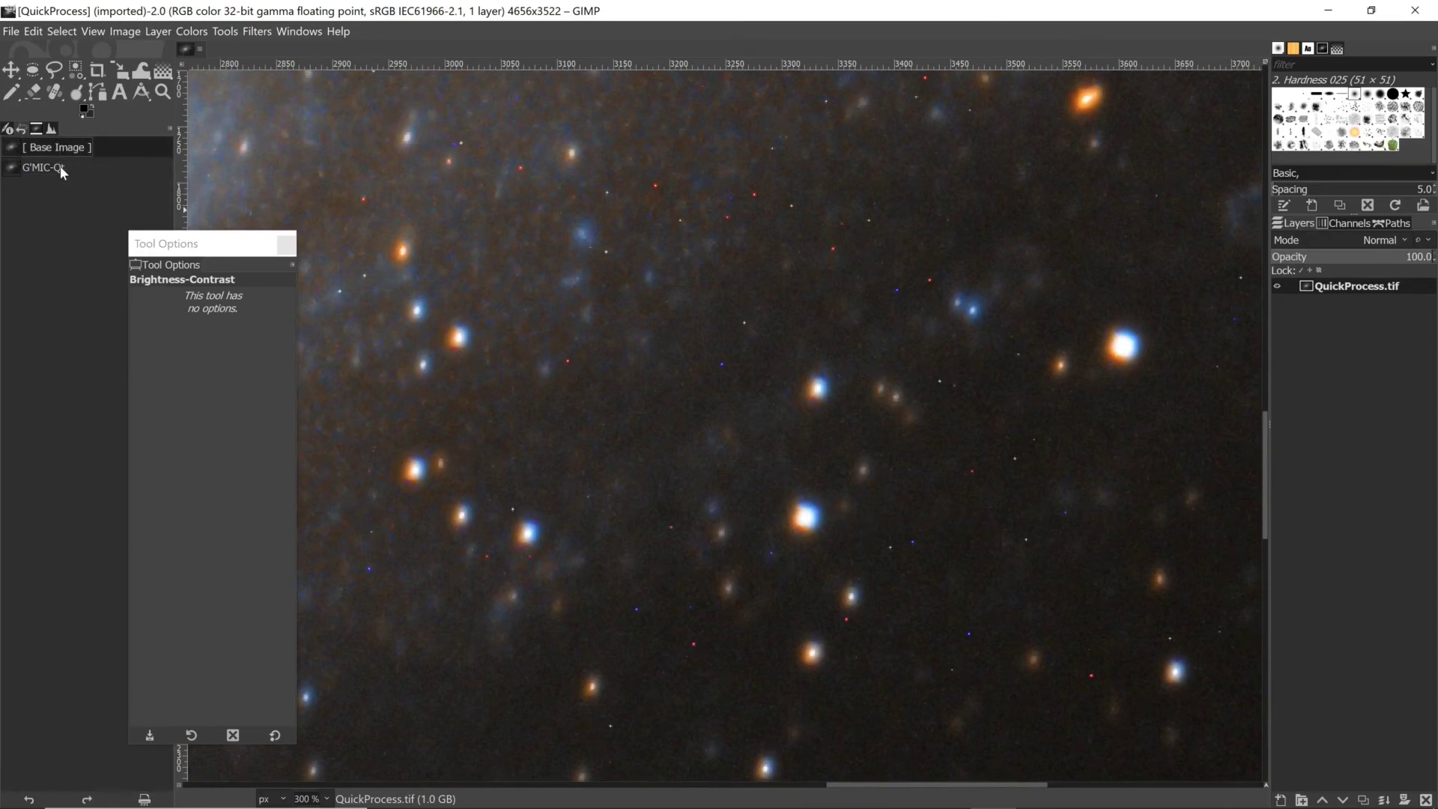
{"action": "left_click", "coordinate": [60, 166]}
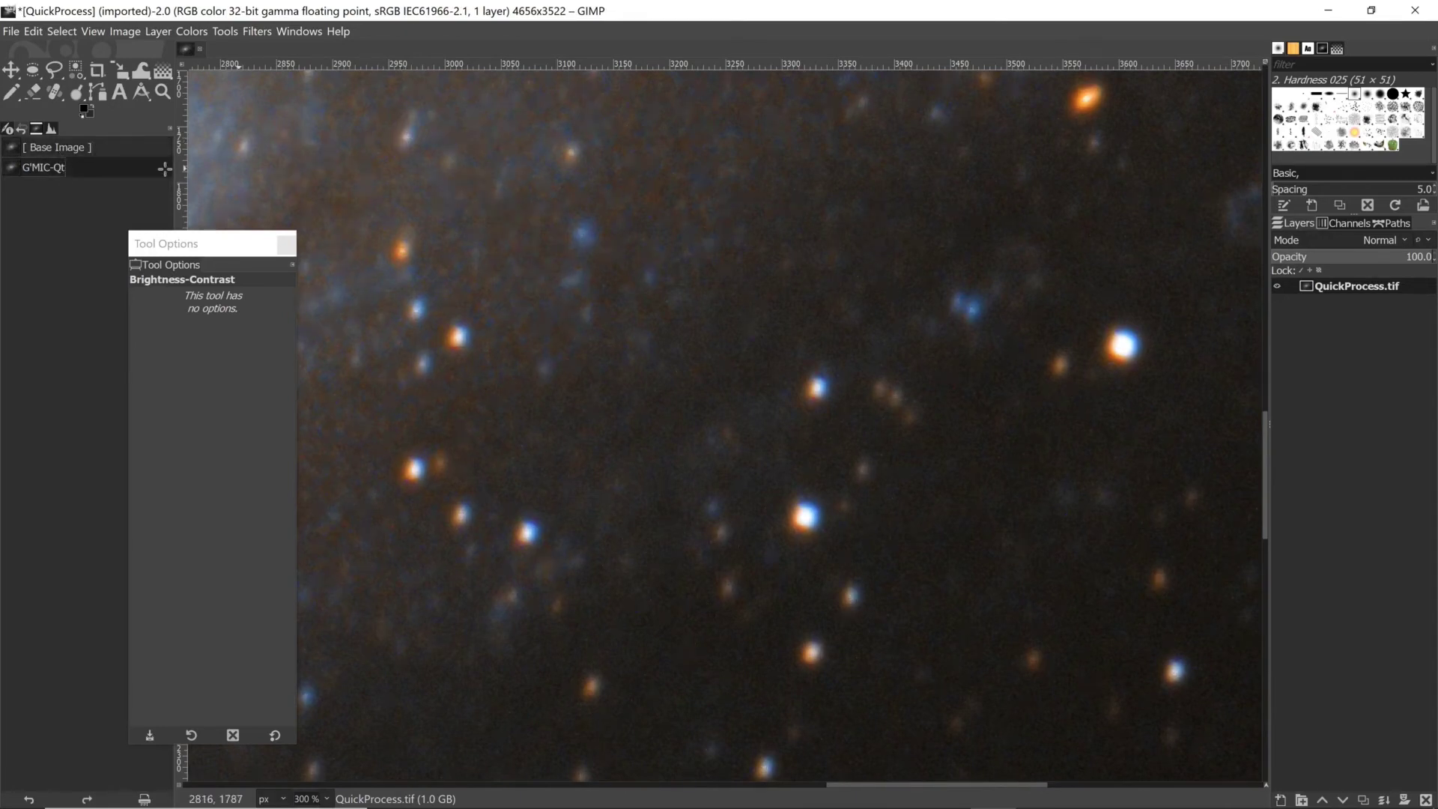
{"action": "left_click", "coordinate": [119, 150]}
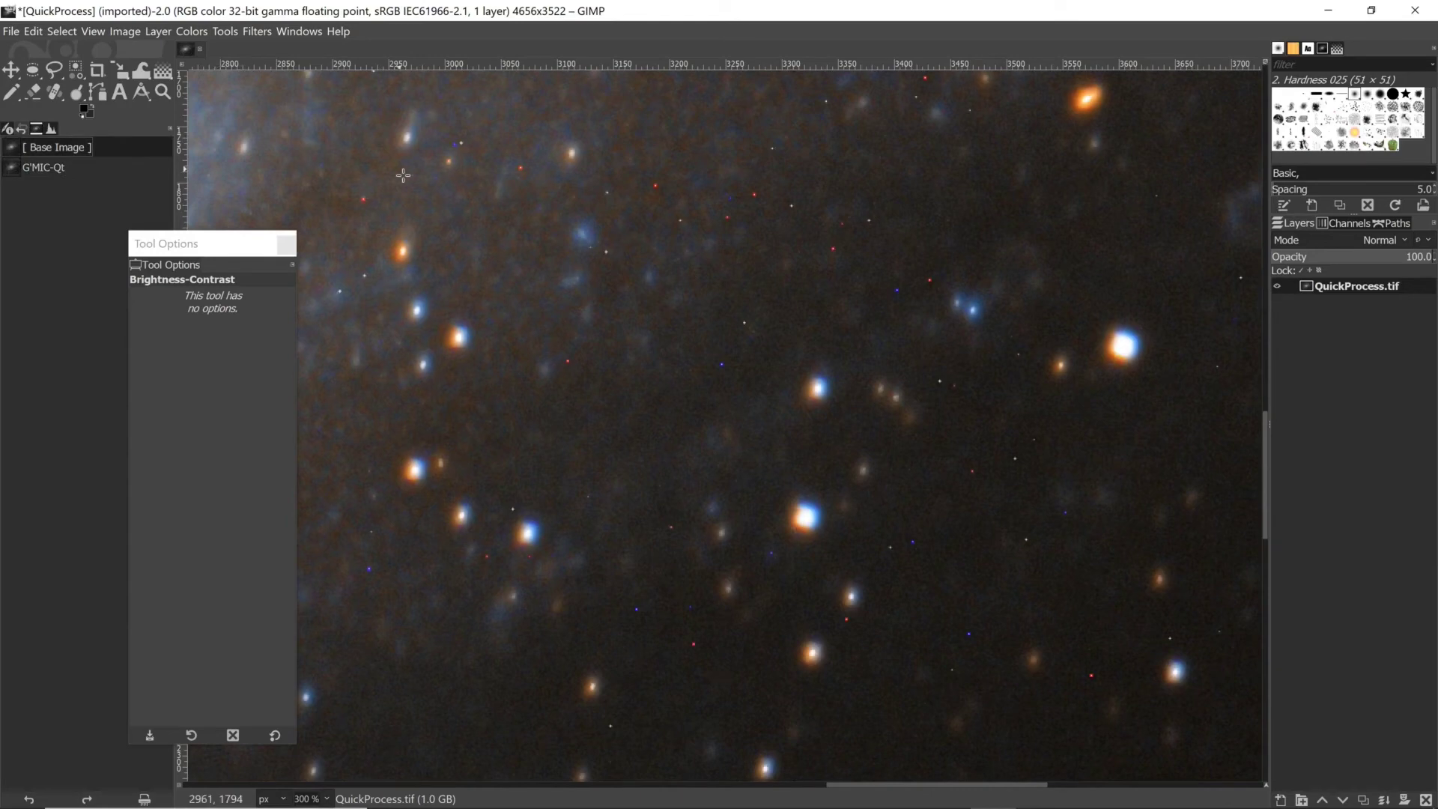
{"action": "left_click", "coordinate": [632, 221]}
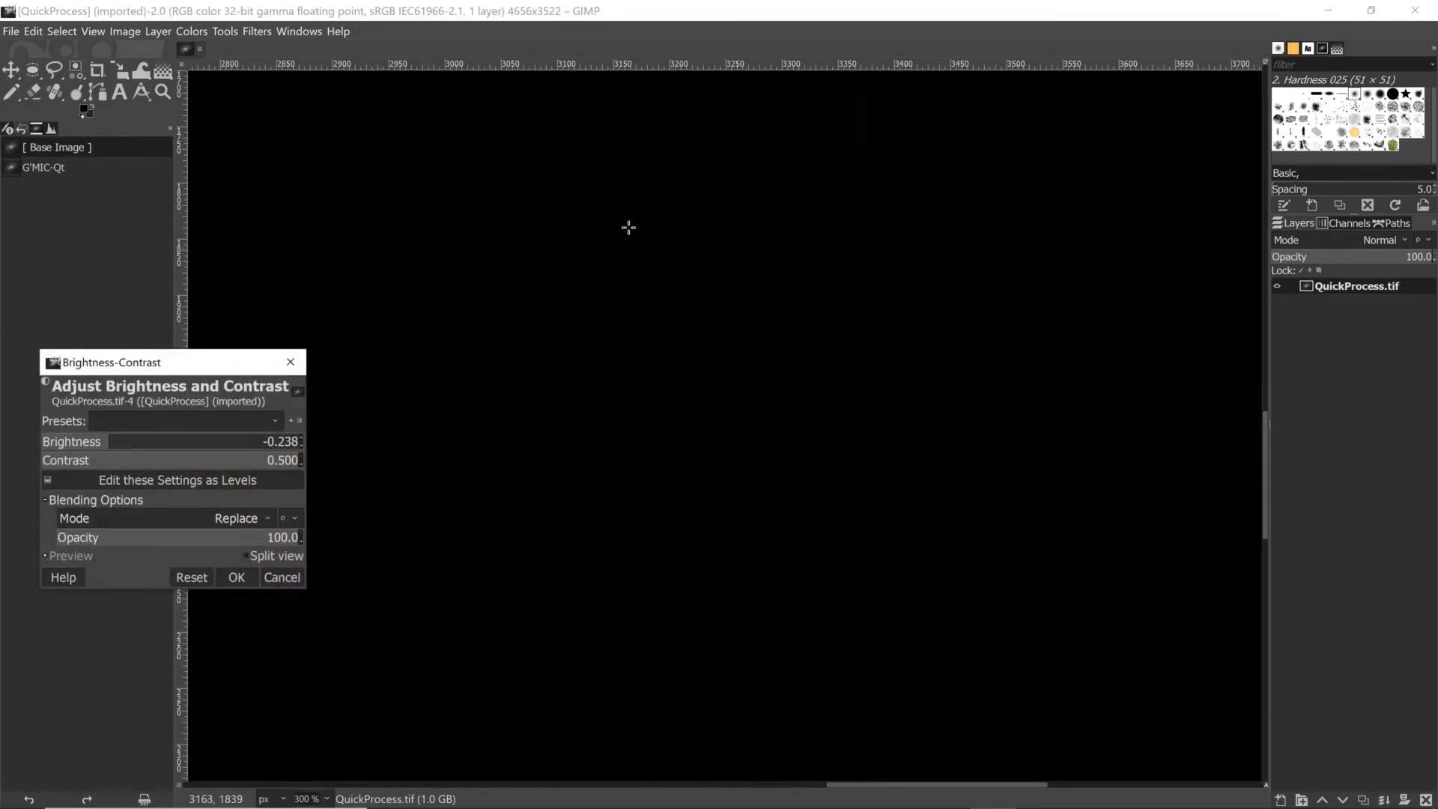
{"action": "left_click", "coordinate": [274, 578]}
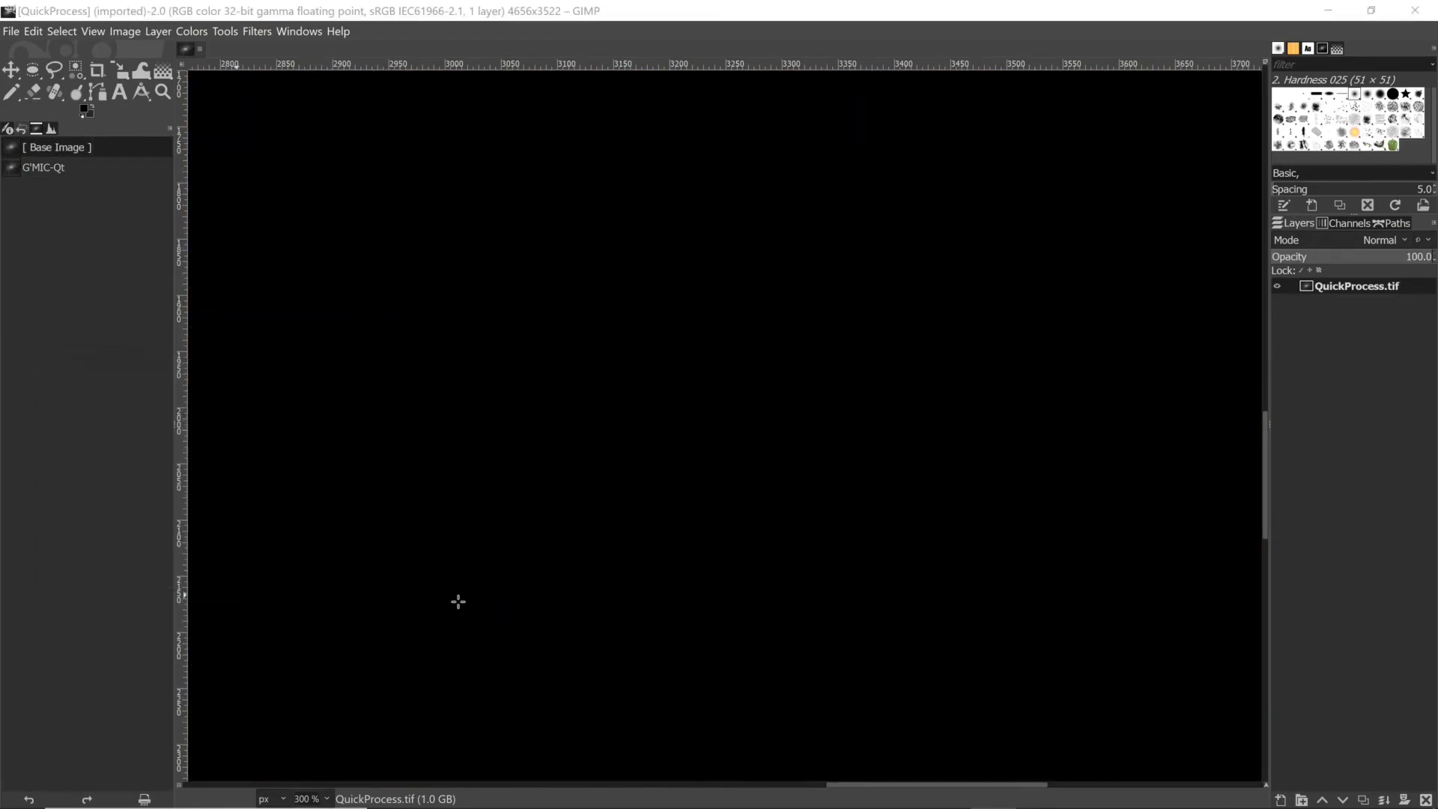
{"action": "left_click_drag", "start_coordinate": [846, 785], "coordinate": [763, 789]}
{"action": "left_click", "coordinate": [41, 170]}
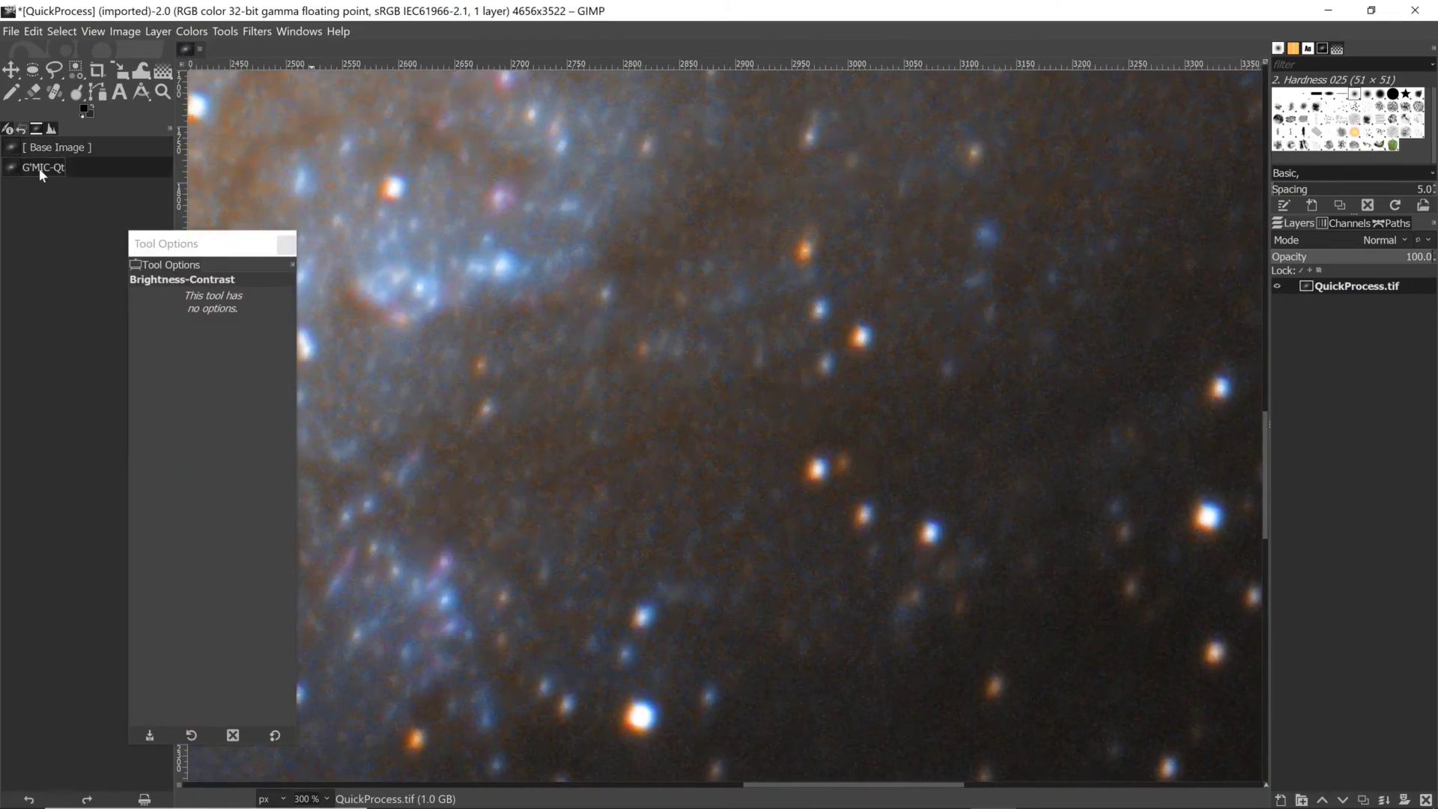
{"action": "left_click", "coordinate": [46, 148]}
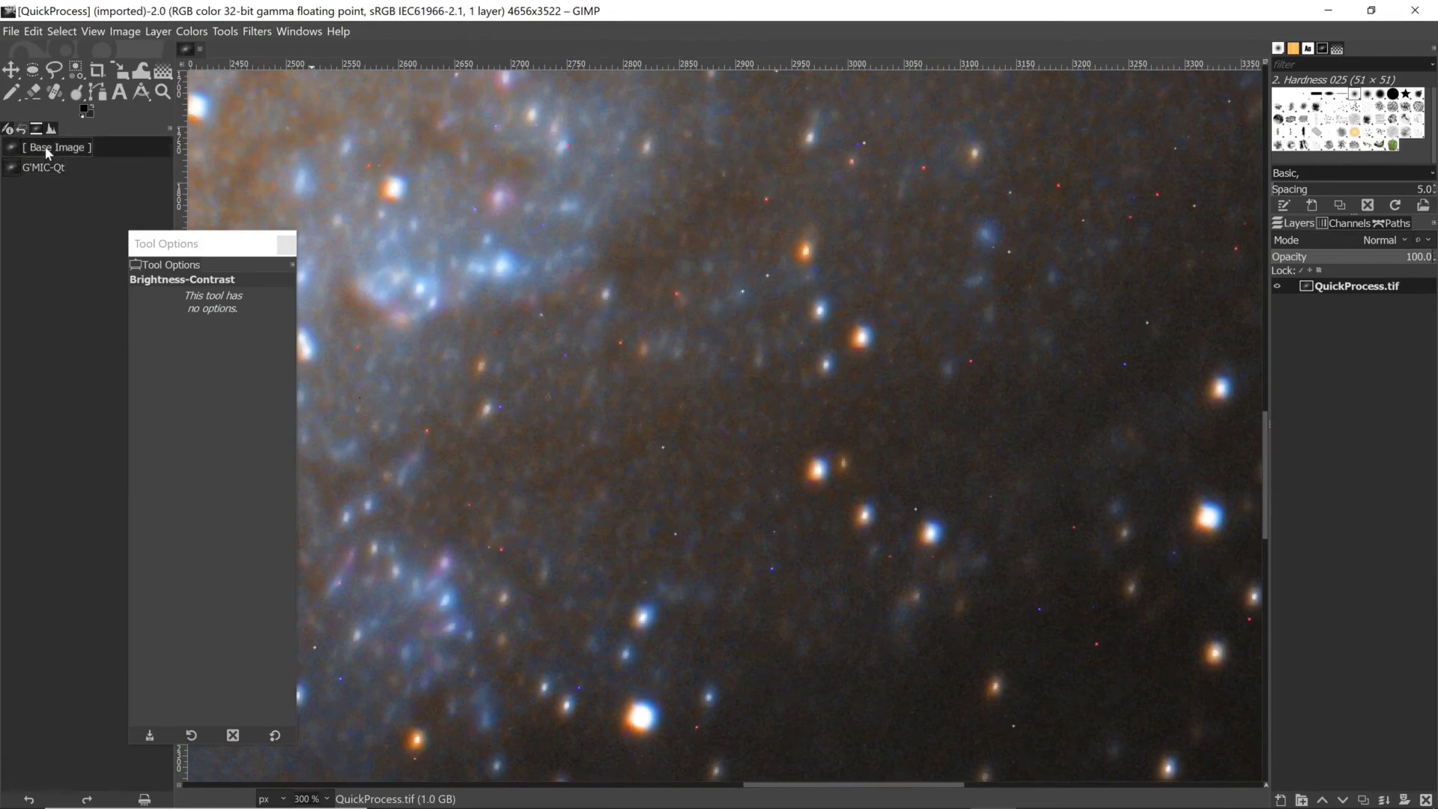
{"action": "left_click", "coordinate": [48, 166]}
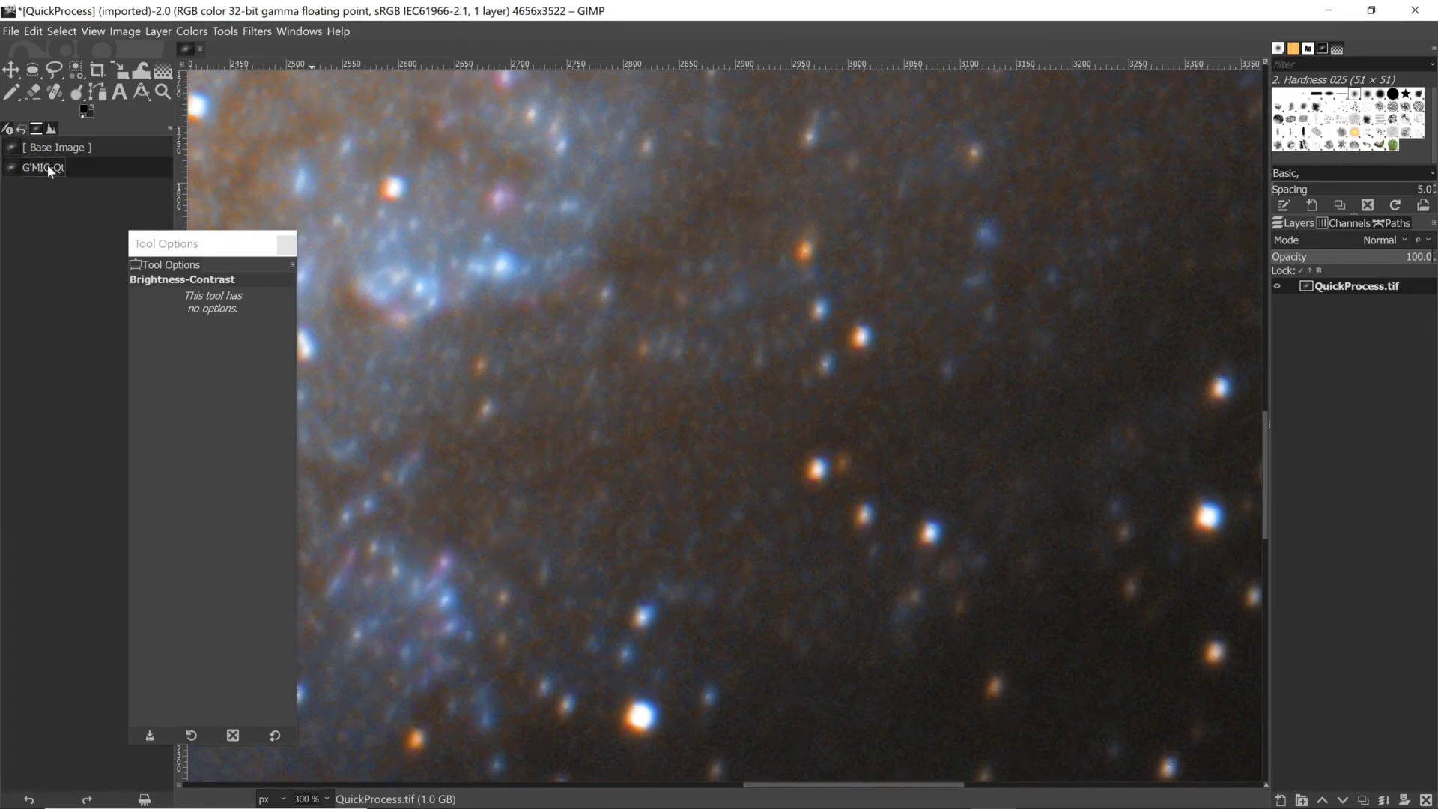
{"action": "key", "text": "minus"}
{"action": "key", "text": "minus"}
{"action": "key", "text": "minus"}
{"action": "key", "text": "minus"}
{"action": "key", "text": "minus"}
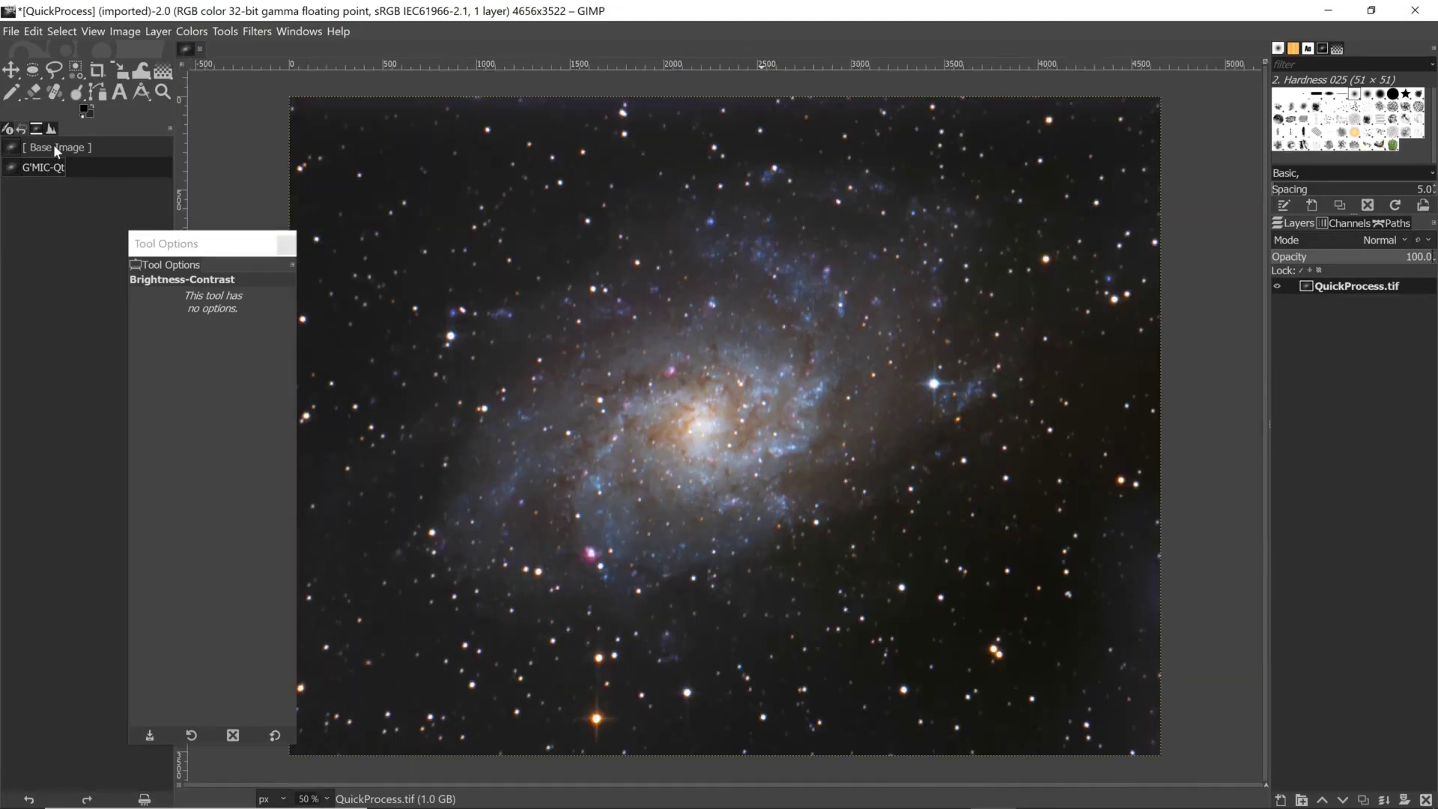
{"action": "left_click", "coordinate": [54, 149]}
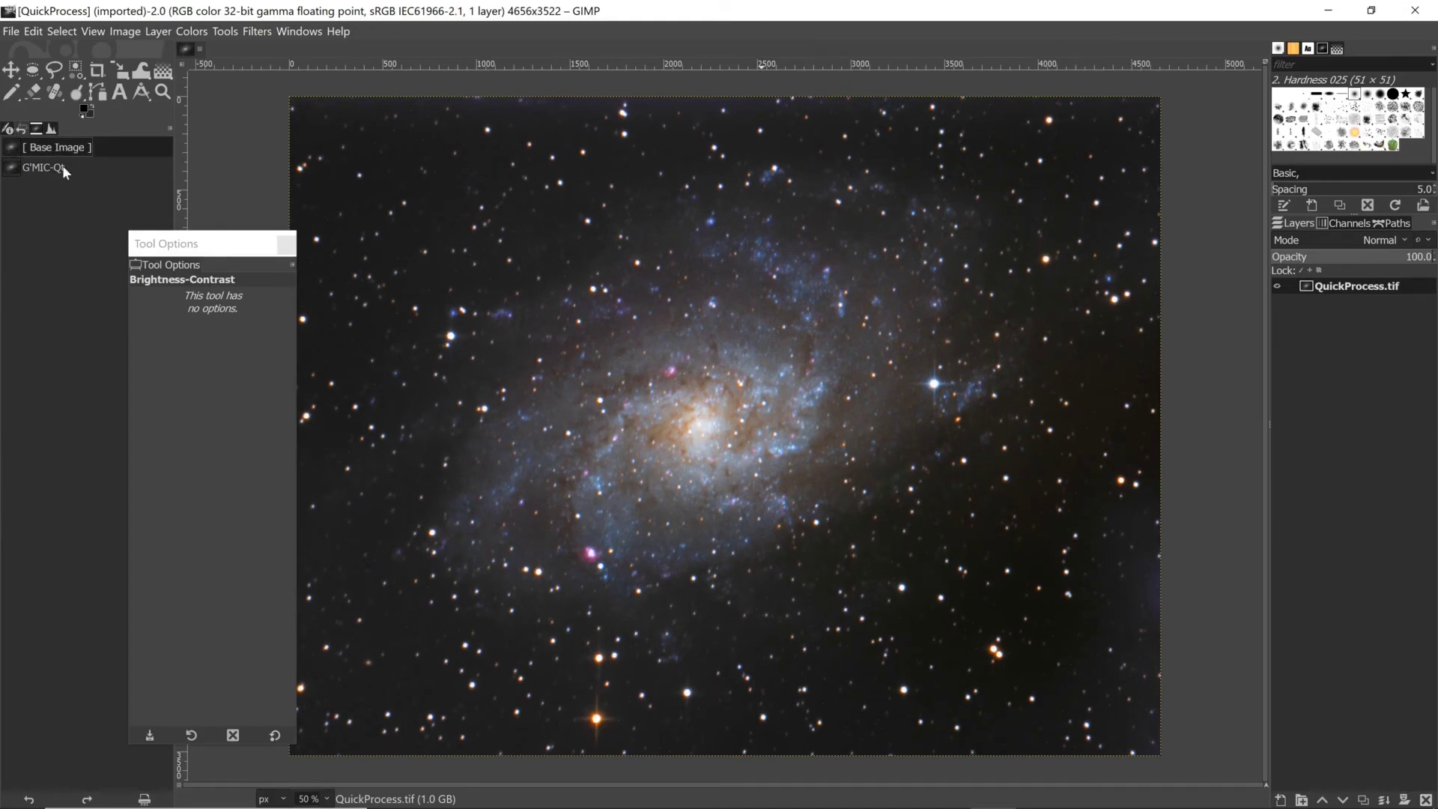
{"action": "left_click", "coordinate": [63, 168]}
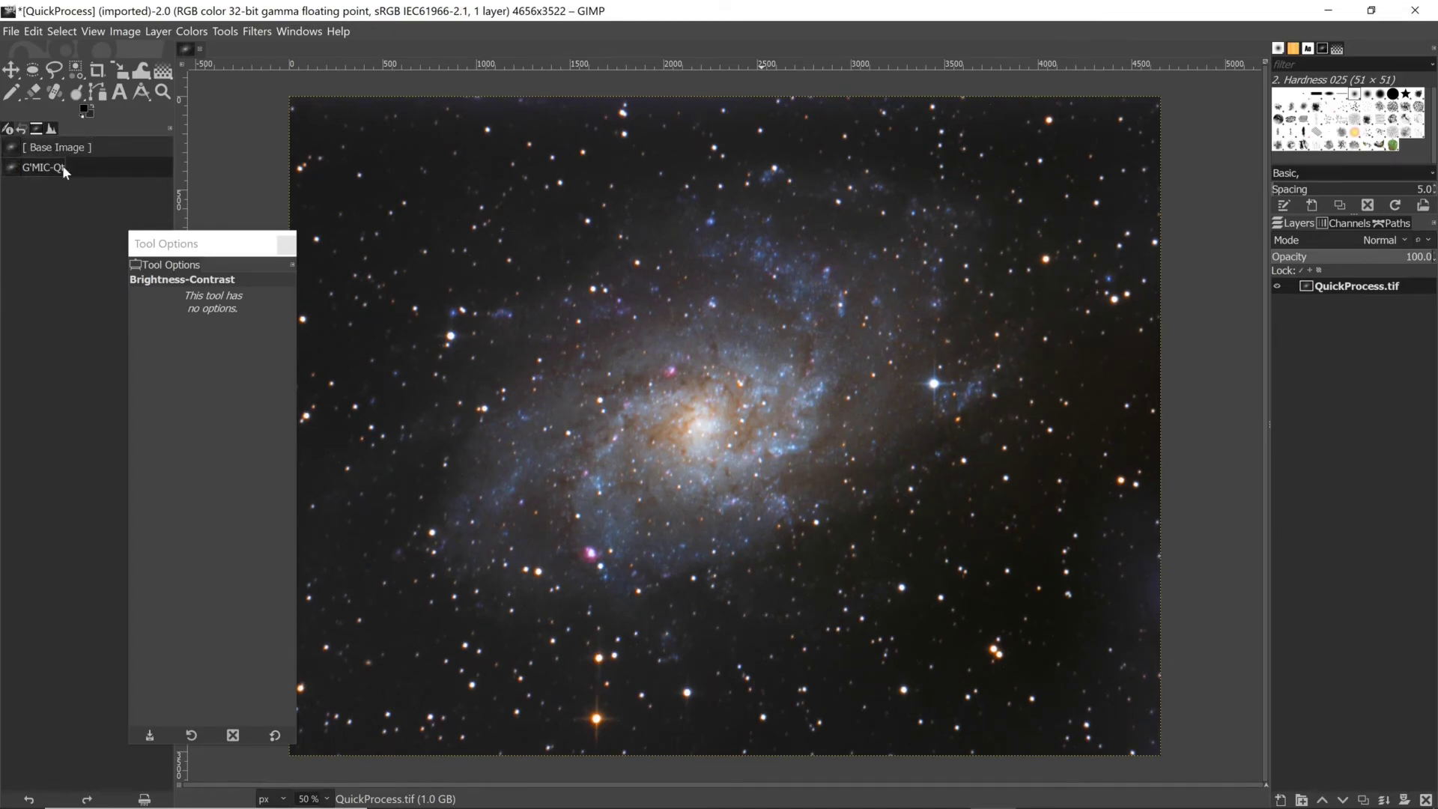
{"action": "left_click", "coordinate": [63, 150]}
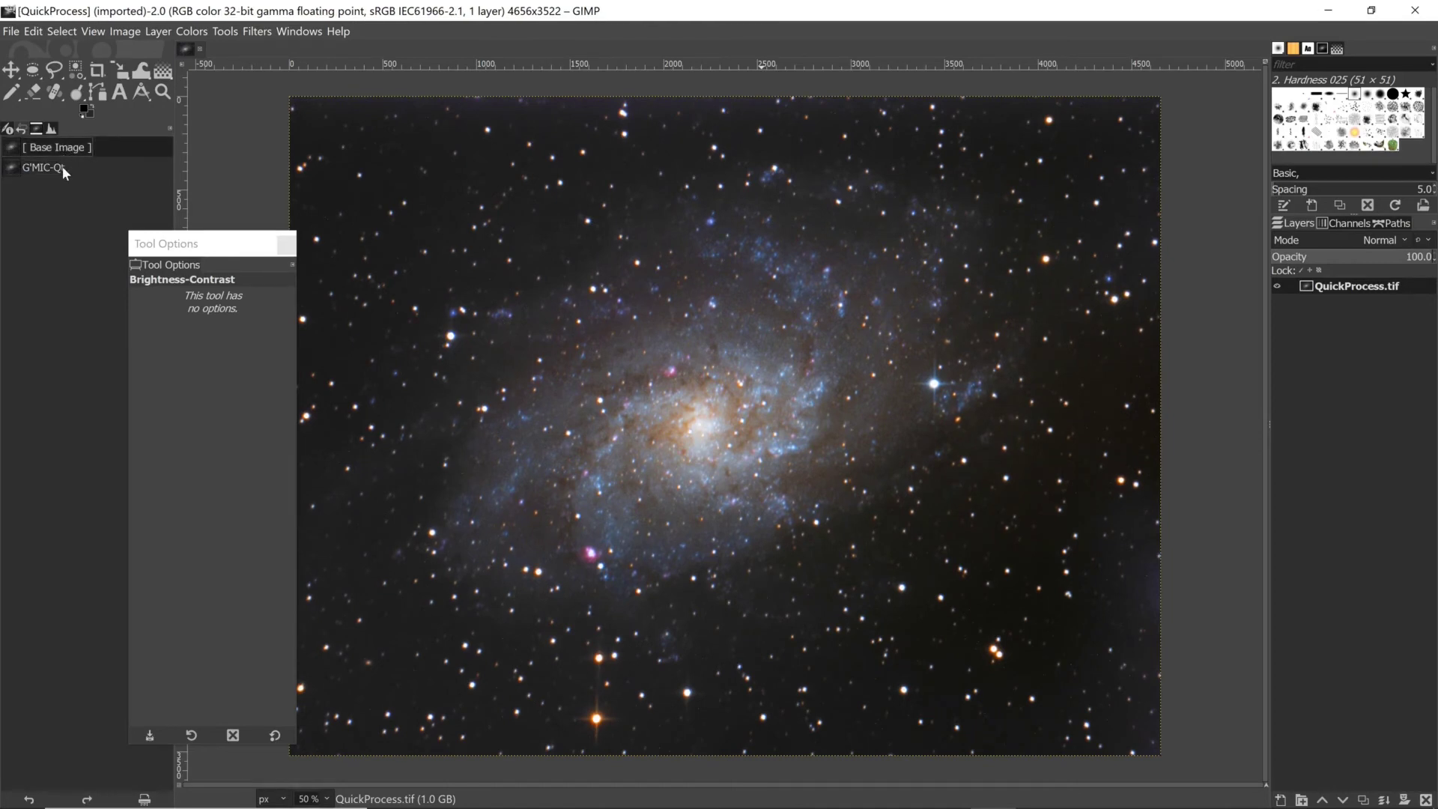
{"action": "left_click", "coordinate": [62, 168]}
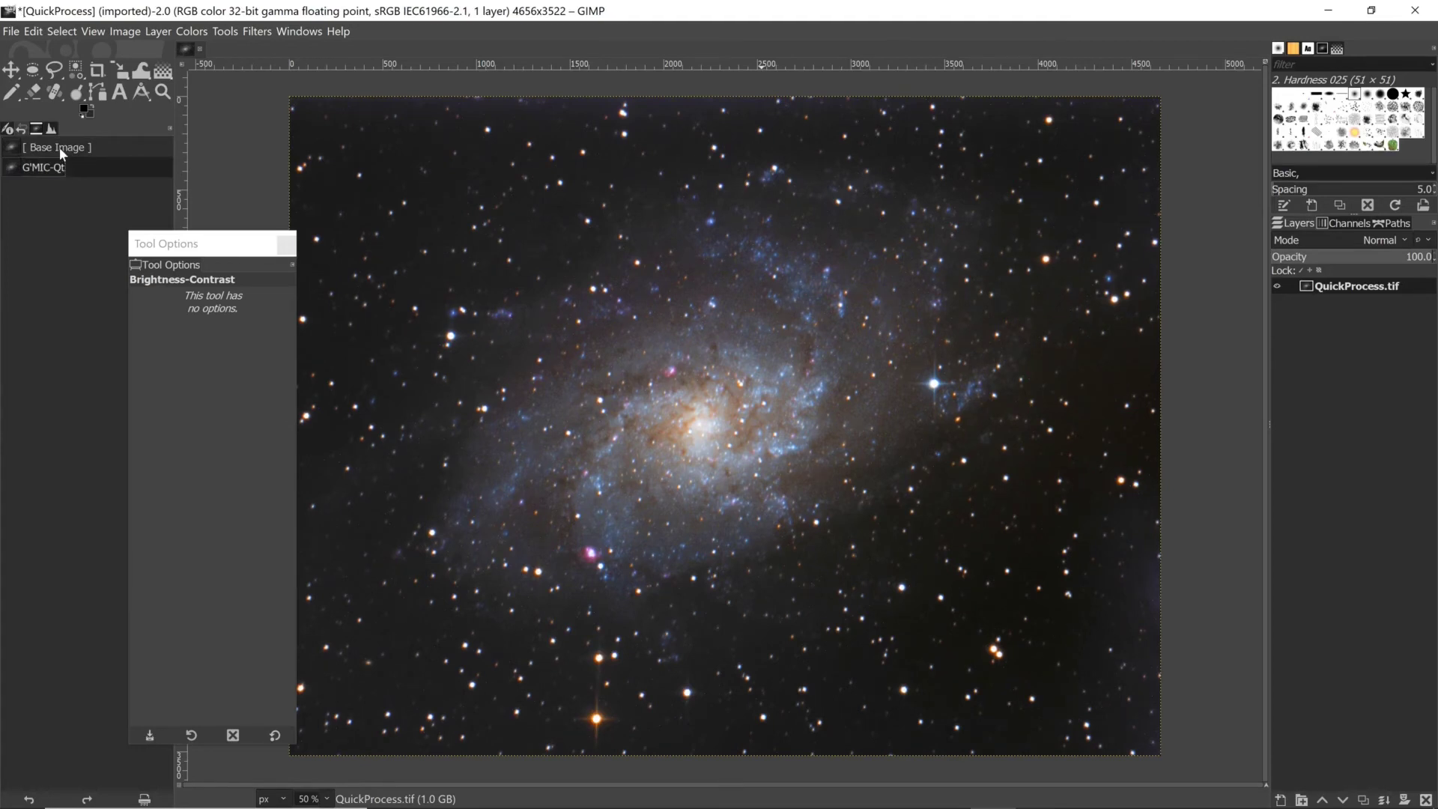
{"action": "left_click", "coordinate": [60, 147]}
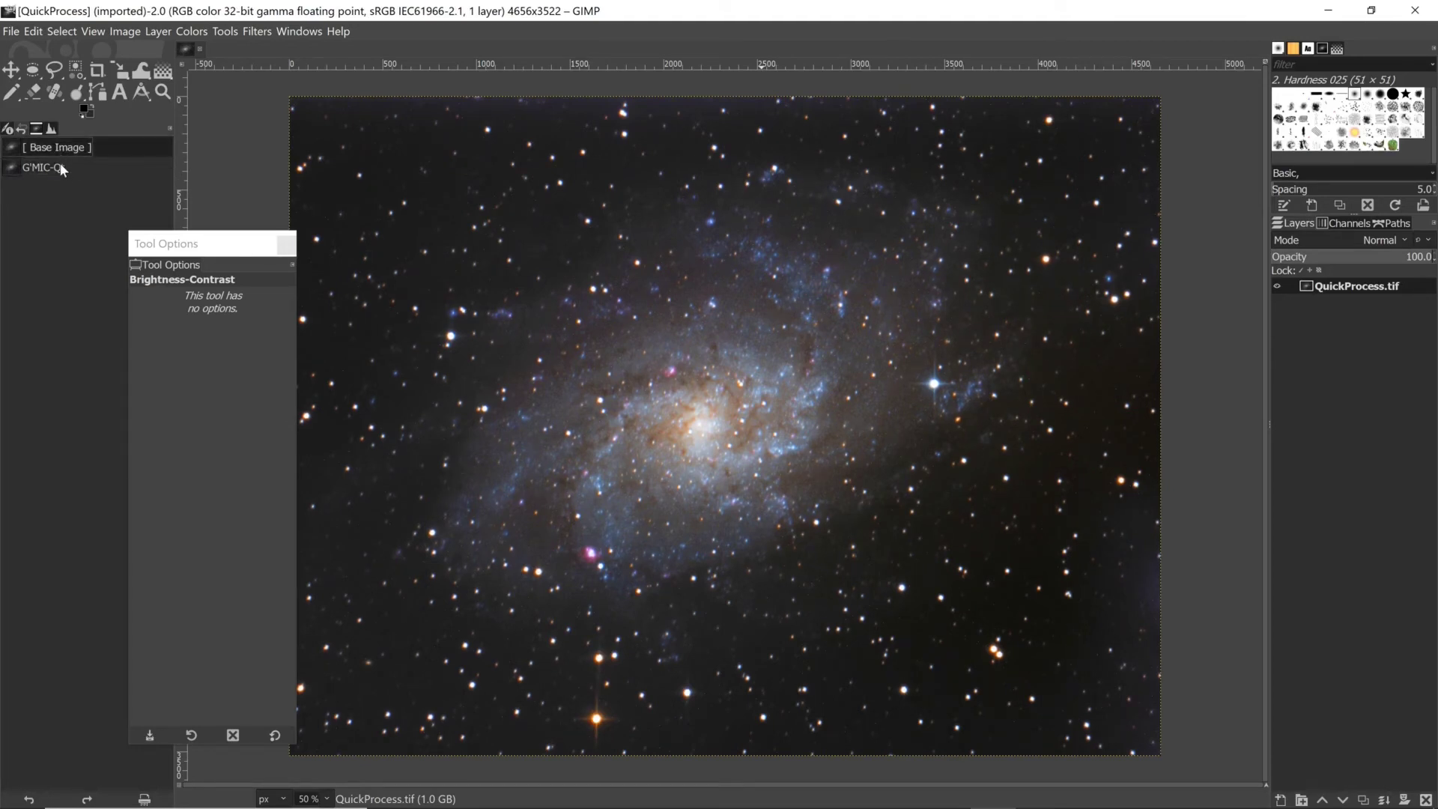
{"action": "left_click", "coordinate": [60, 167]}
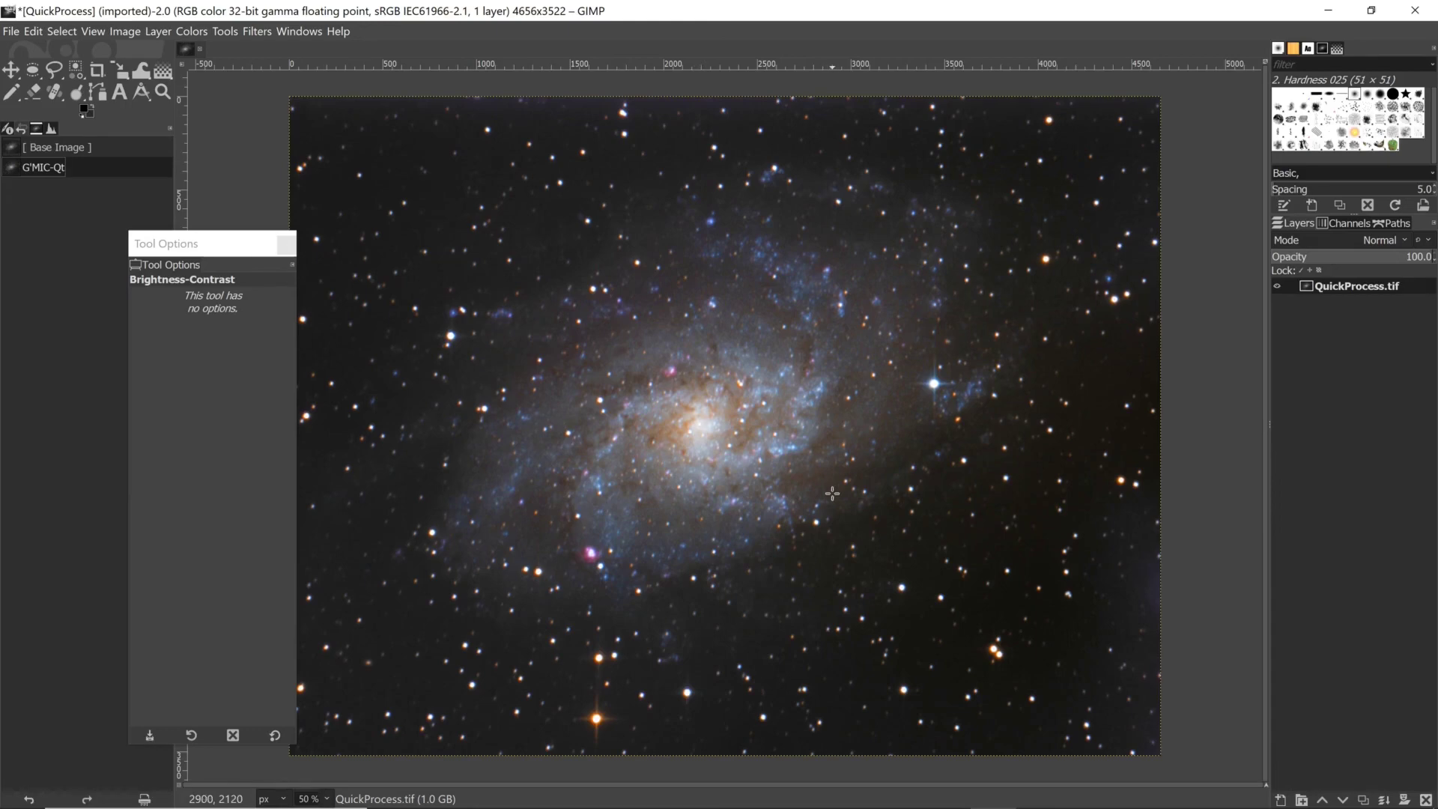
{"action": "scroll", "coordinate": [831, 493], "scroll_direction": "up", "scroll_amount": 1, "text": "ctrl"}
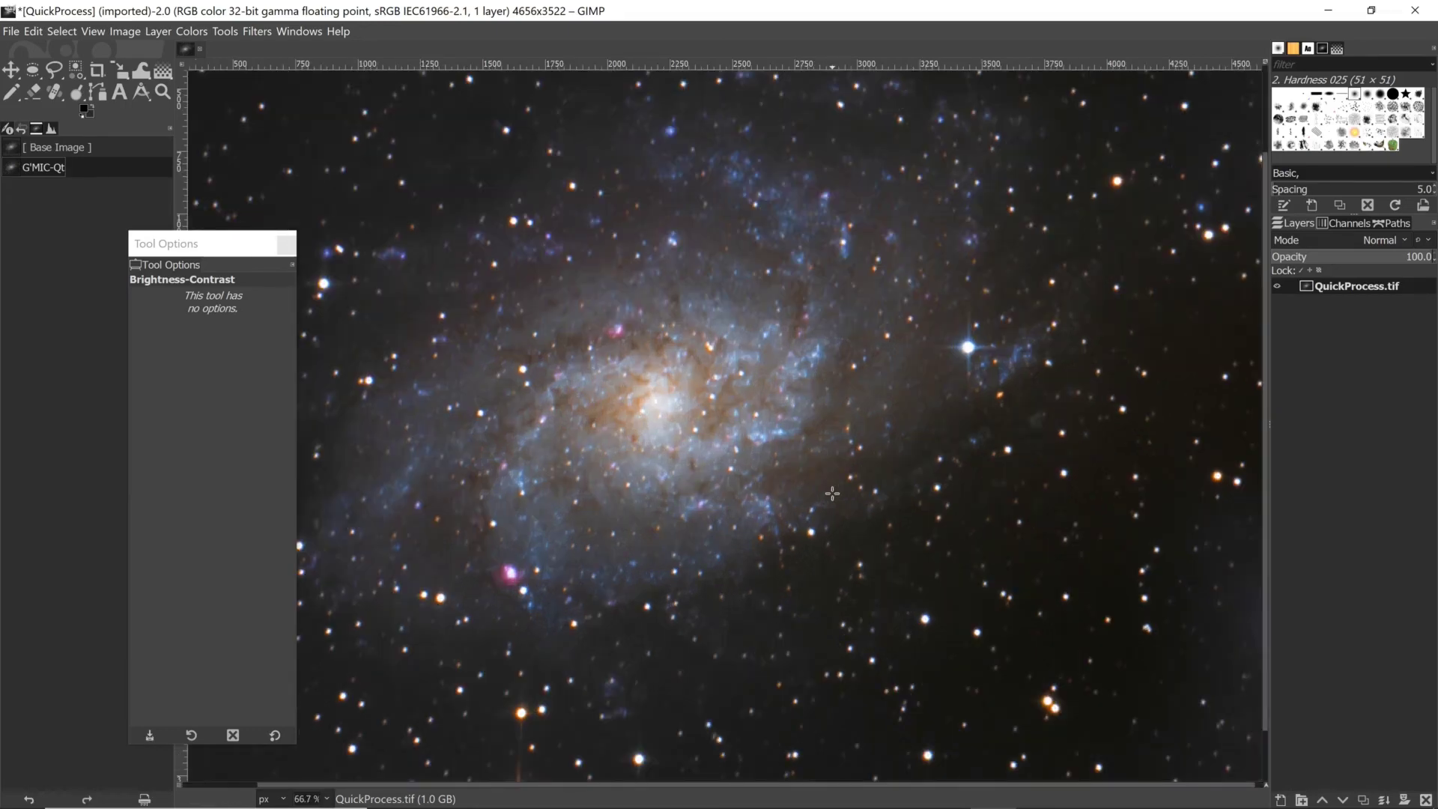
{"action": "scroll", "coordinate": [832, 492], "scroll_direction": "up", "scroll_amount": 1, "text": "ctrl"}
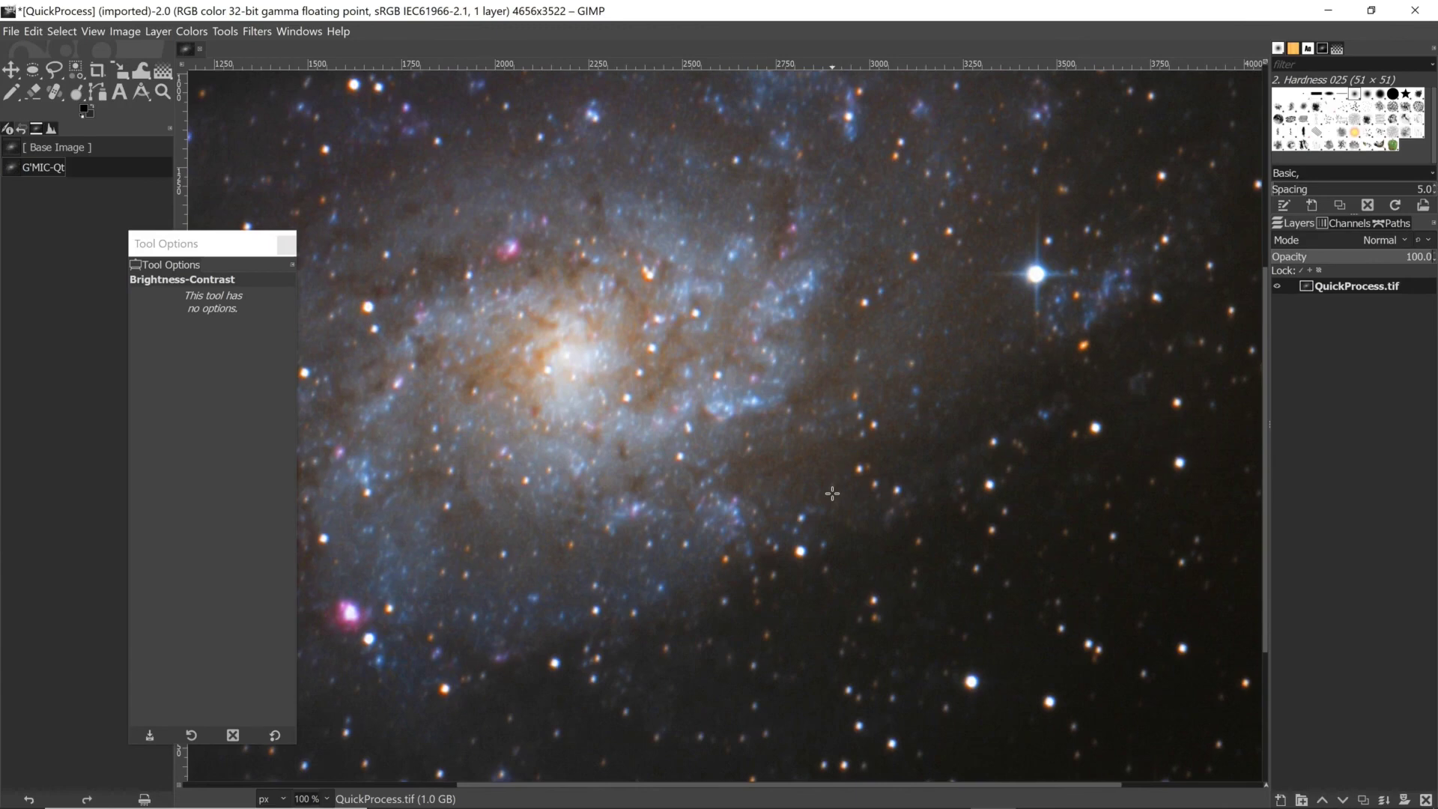
{"action": "scroll", "coordinate": [831, 493], "scroll_direction": "down", "scroll_amount": 1, "text": "ctrl"}
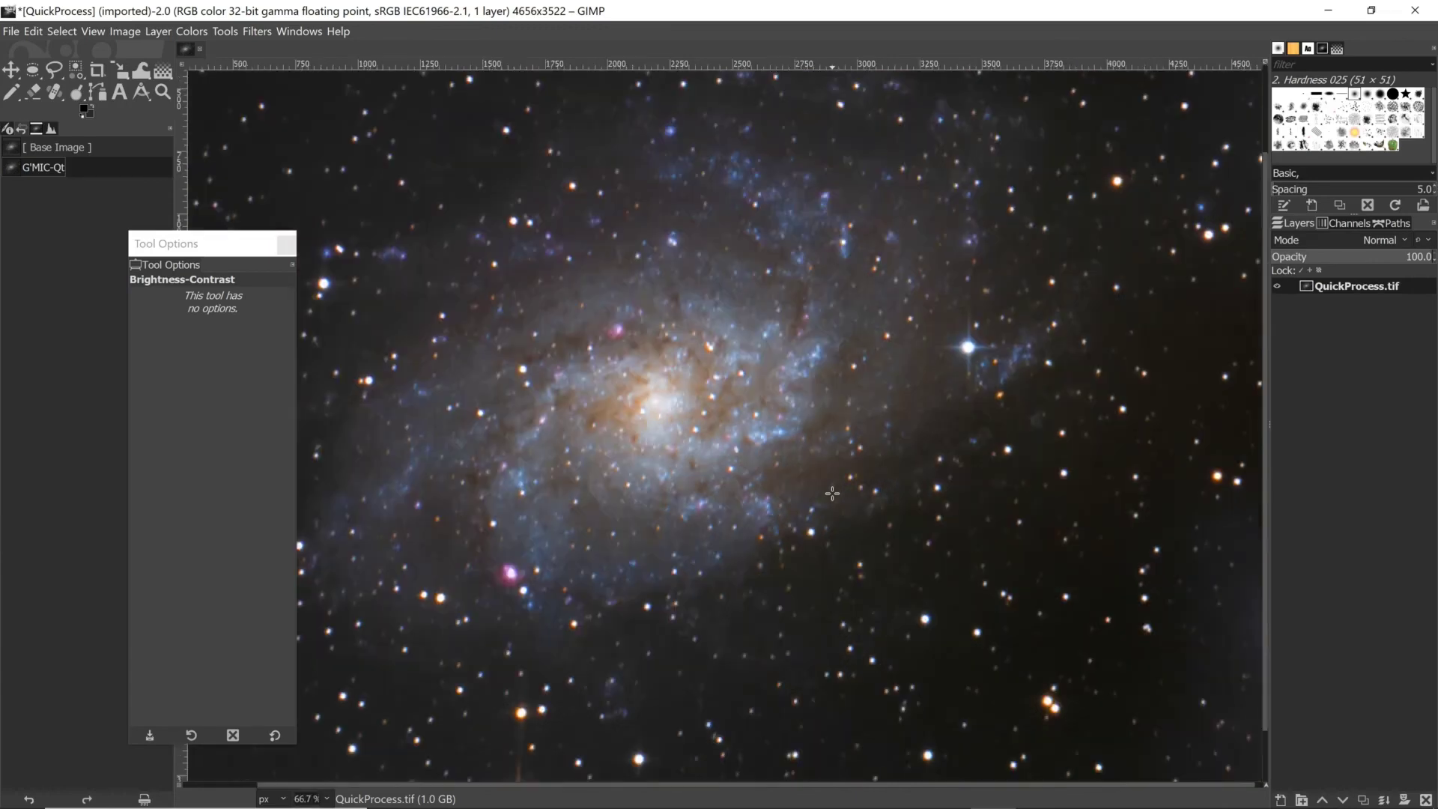
{"action": "scroll", "coordinate": [832, 493], "scroll_direction": "down", "scroll_amount": 1, "text": "ctrl"}
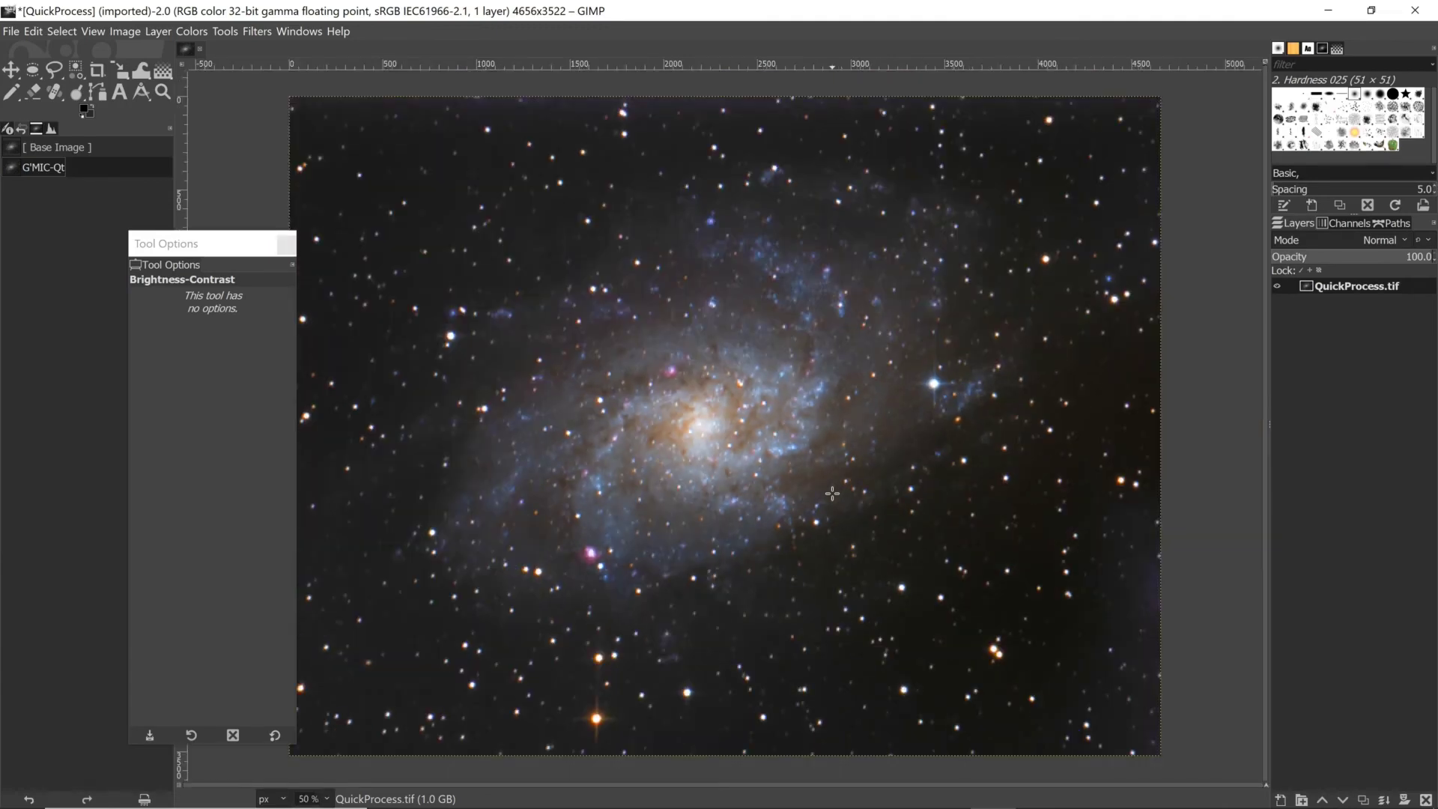